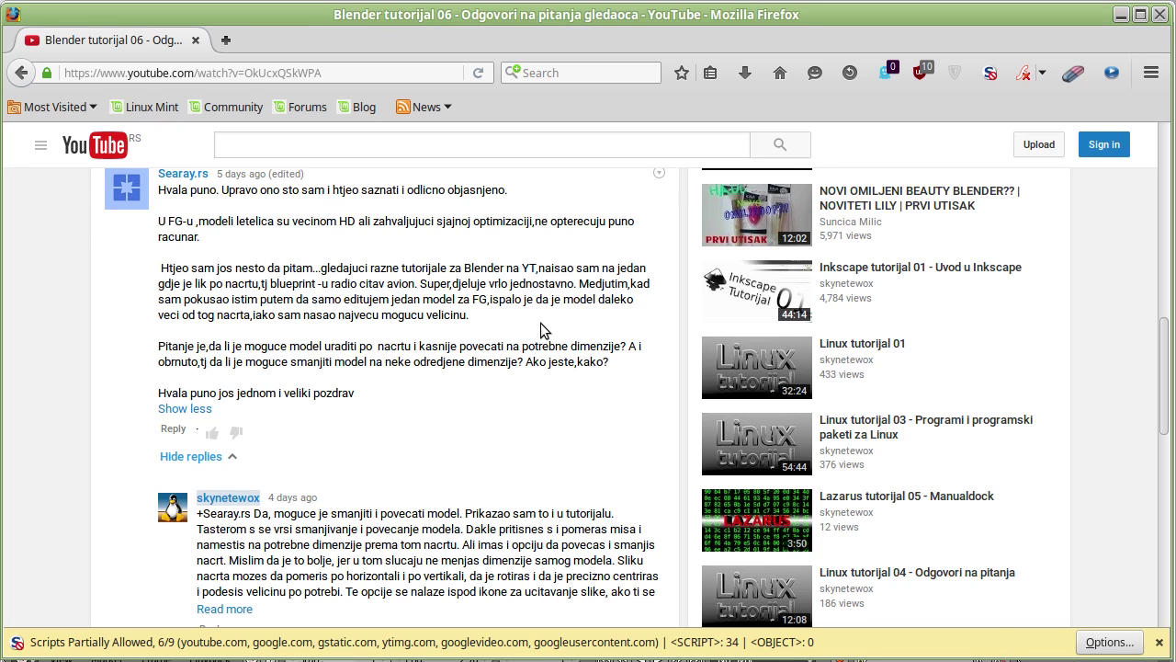
# - Orbit the scene, then set the view to Front in orthographic projection
pyautogui.scroll(-3, 540, 329)
pyautogui.scroll(-2, 542, 329)
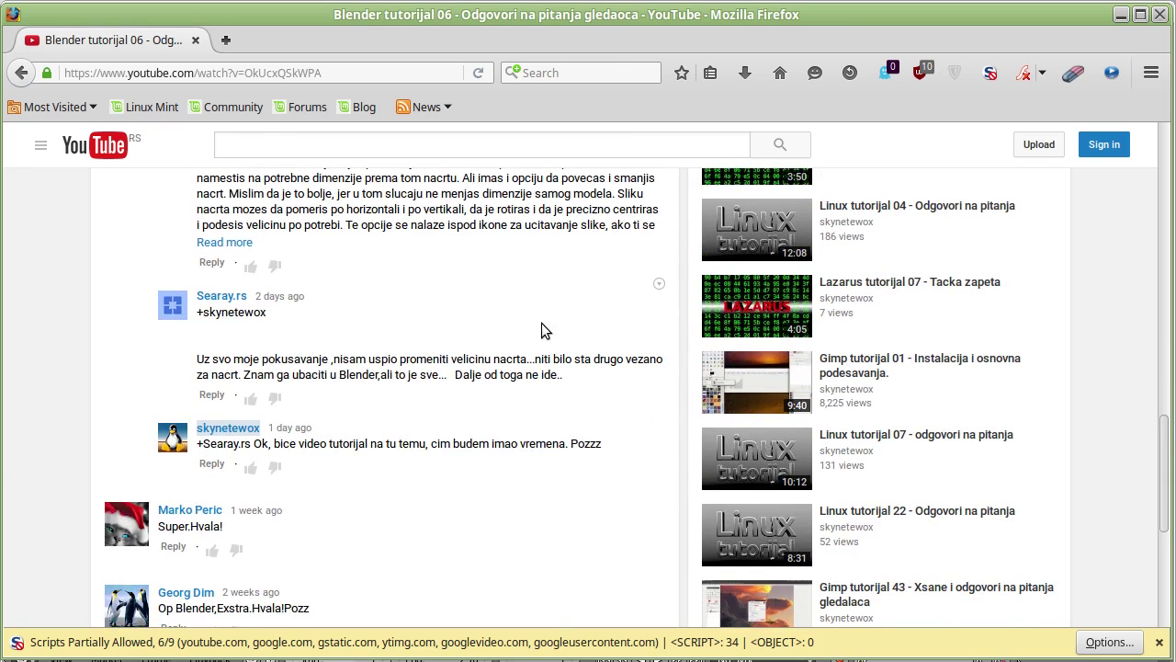
pyautogui.scroll(1, 541, 323)
pyautogui.scroll(2, 541, 322)
pyautogui.scroll(3, 541, 322)
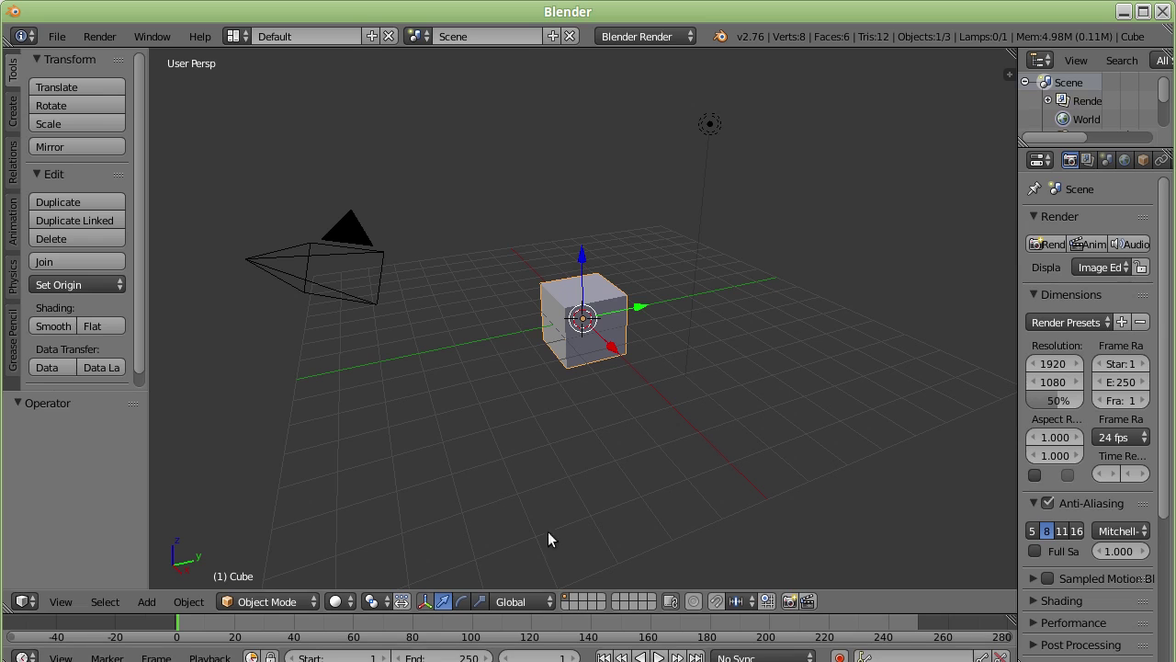
pyautogui.moveTo(559, 338); pyautogui.dragTo(450, 245, button='middle')
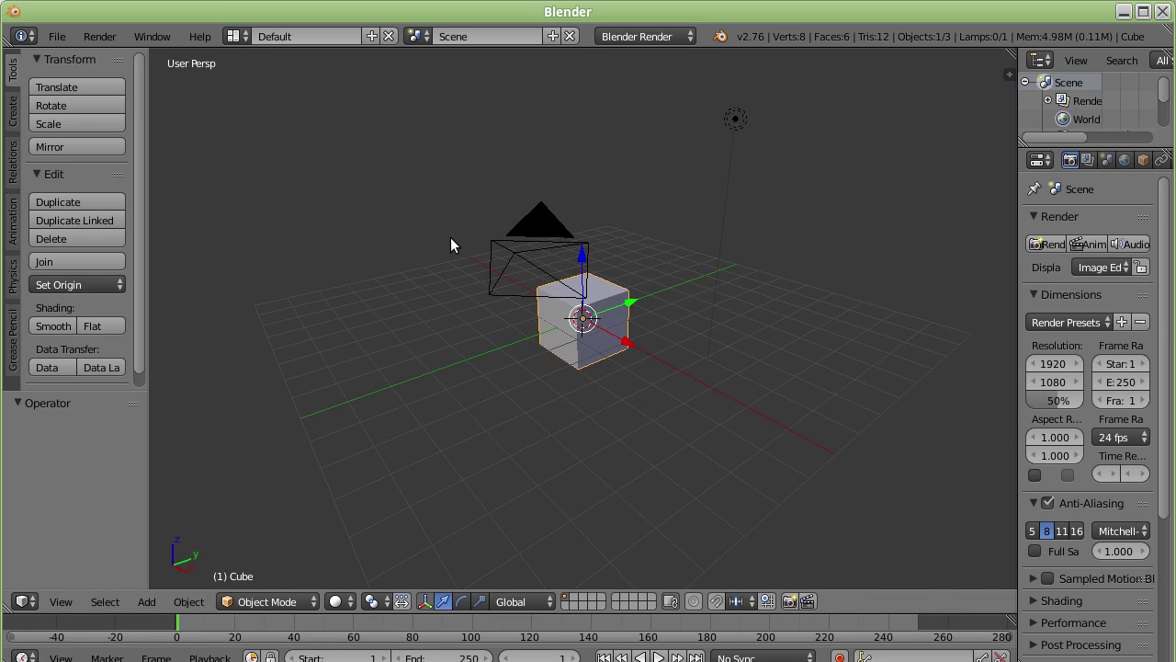
pyautogui.press('KP_1')
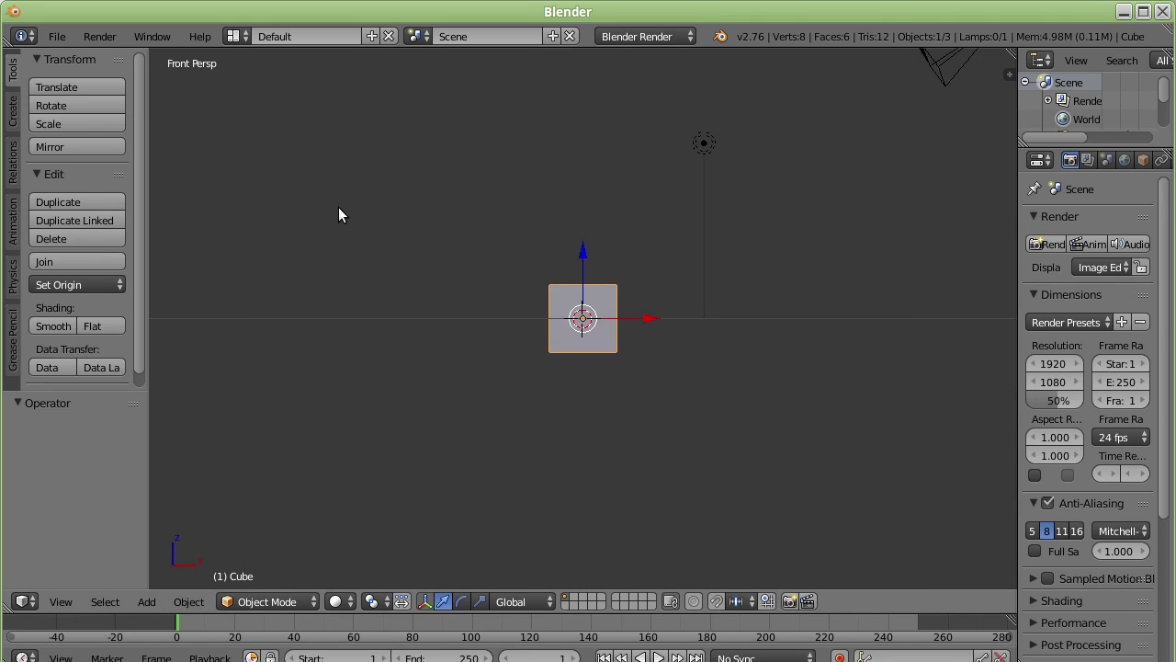
pyautogui.press('KP_5')
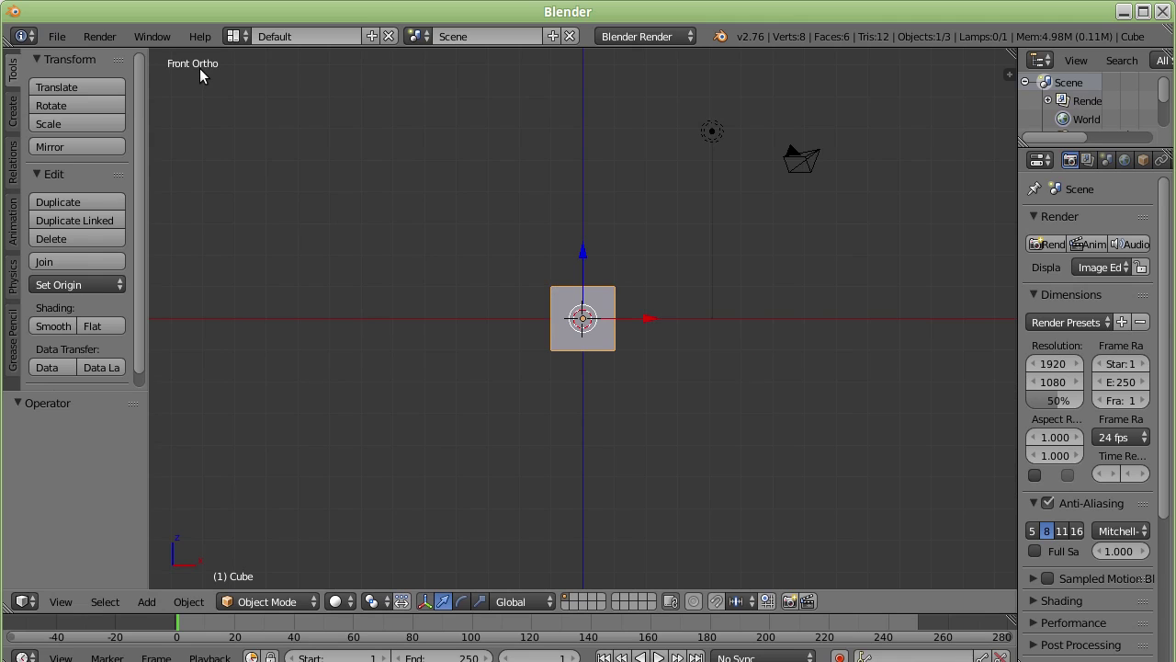
pyautogui.press('KP_5')
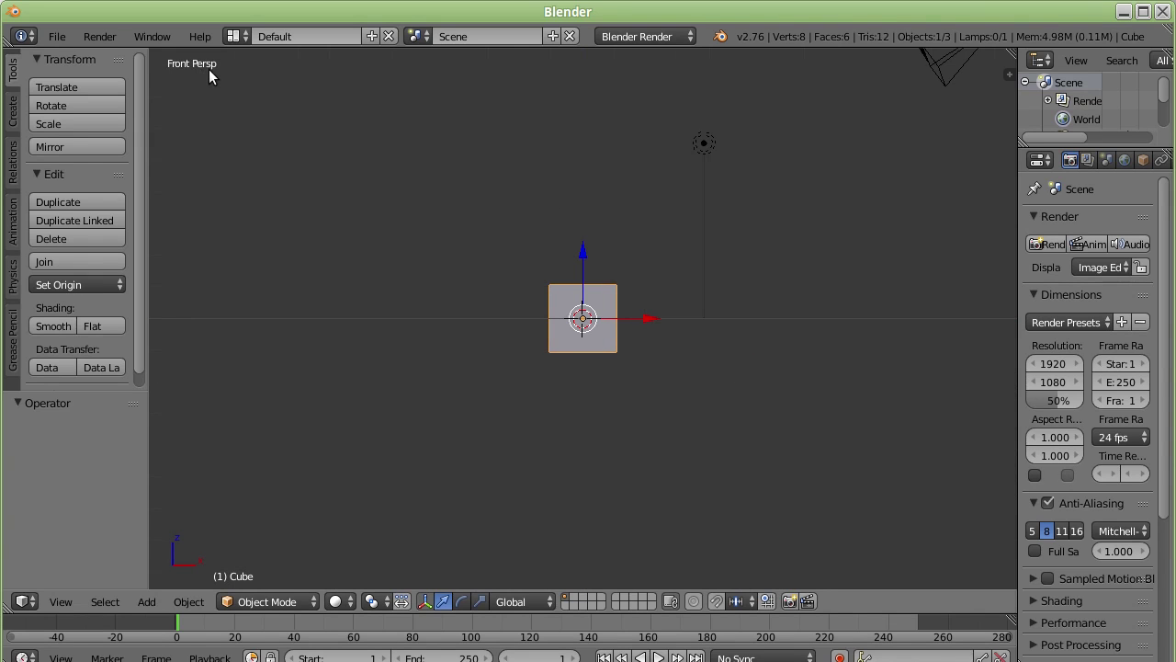
pyautogui.press('KP_5')
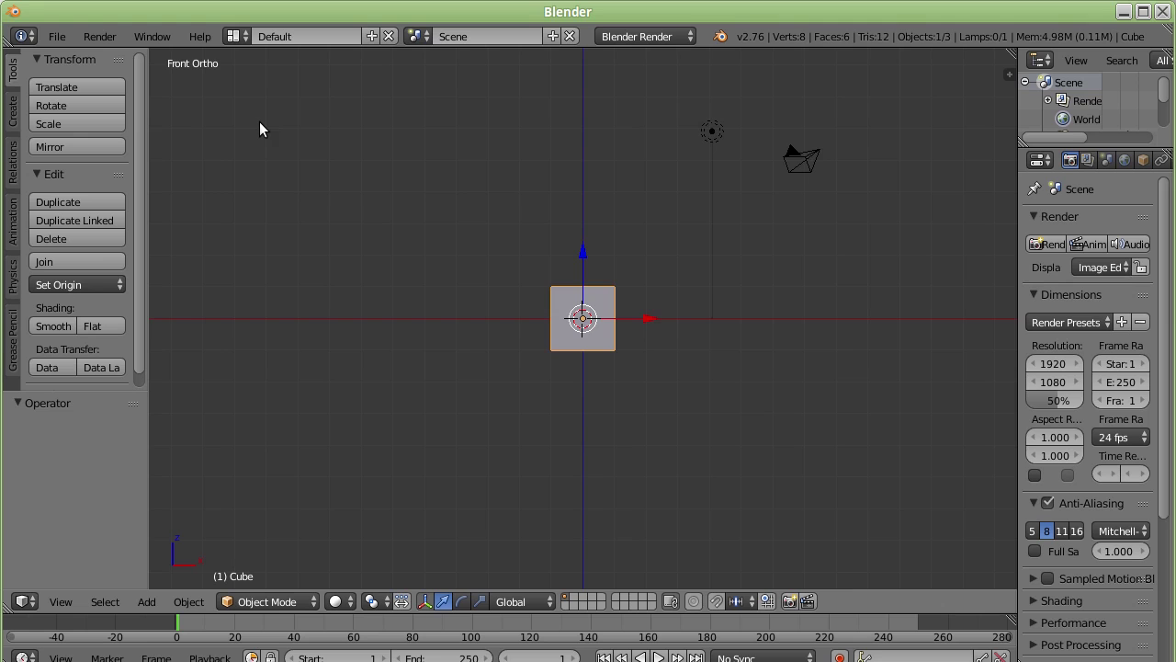
# - Show the view properties sidebar with N and scroll down its panels
pyautogui.press('n')
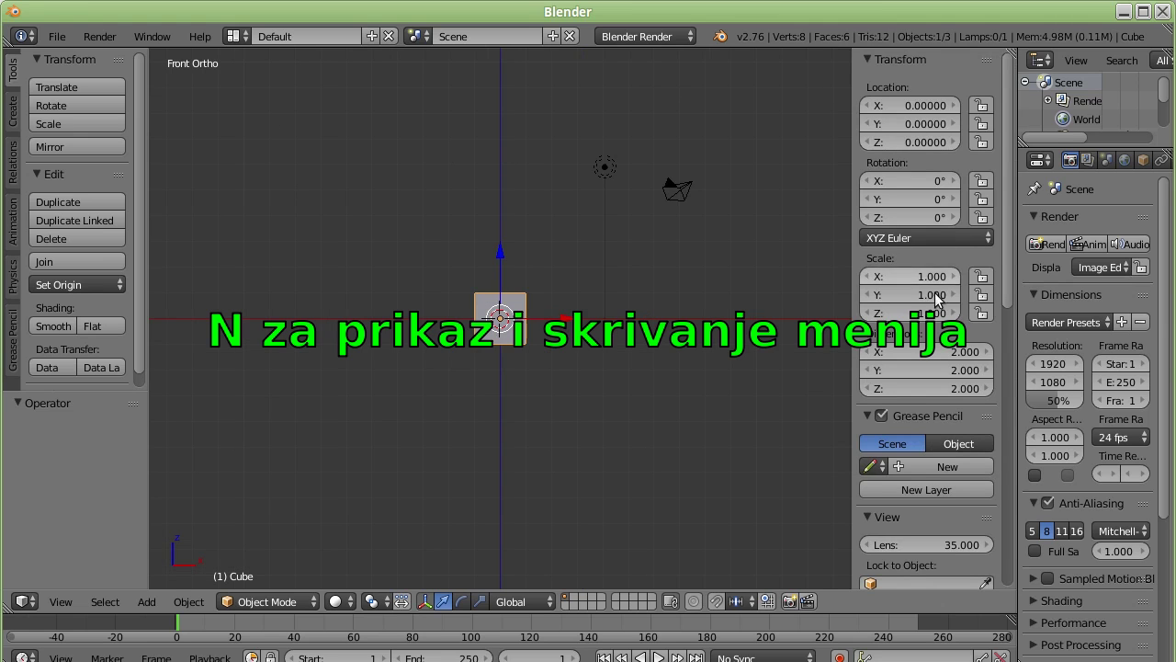
pyautogui.scroll(-5, 935, 301)
pyautogui.scroll(-5, 933, 322)
pyautogui.scroll(-2, 922, 318)
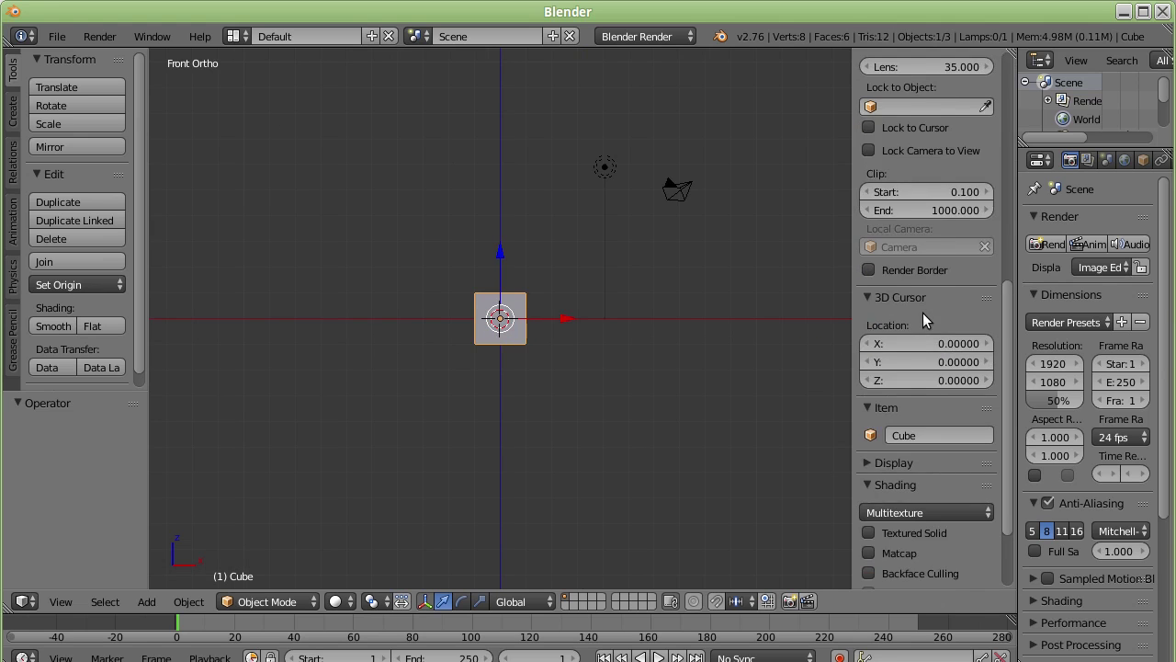
pyautogui.scroll(-3, 922, 319)
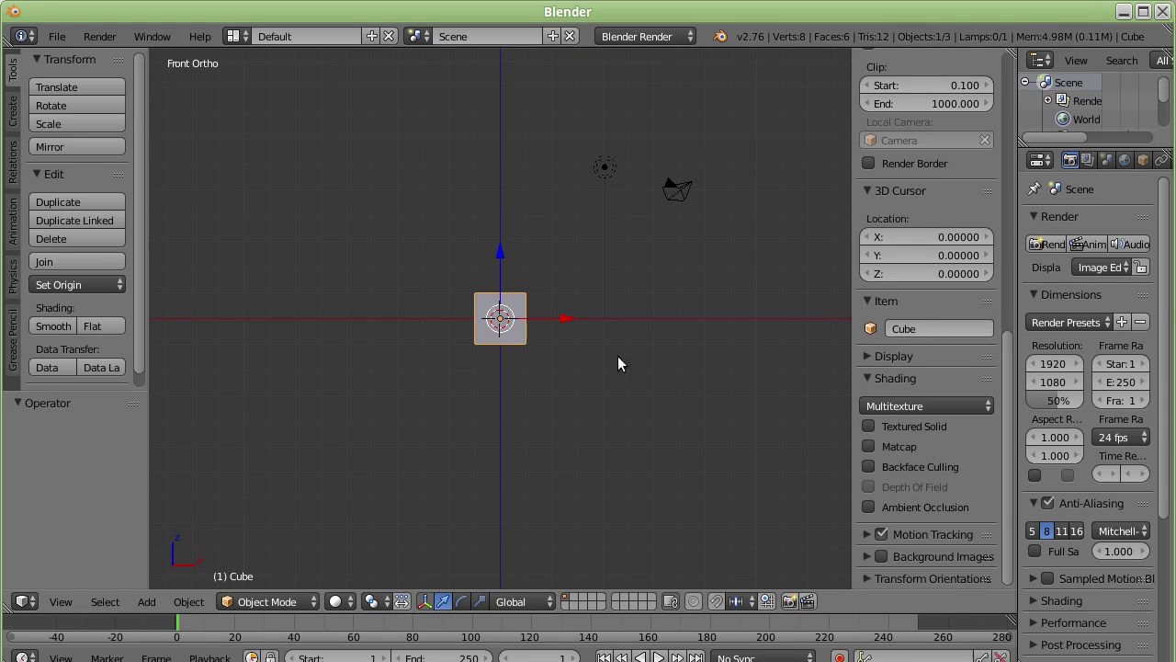
# - Add a background image slot, widen the sidebar, and load napred.png into it
pyautogui.click(866, 556)
pyautogui.scroll(-1, 938, 449)
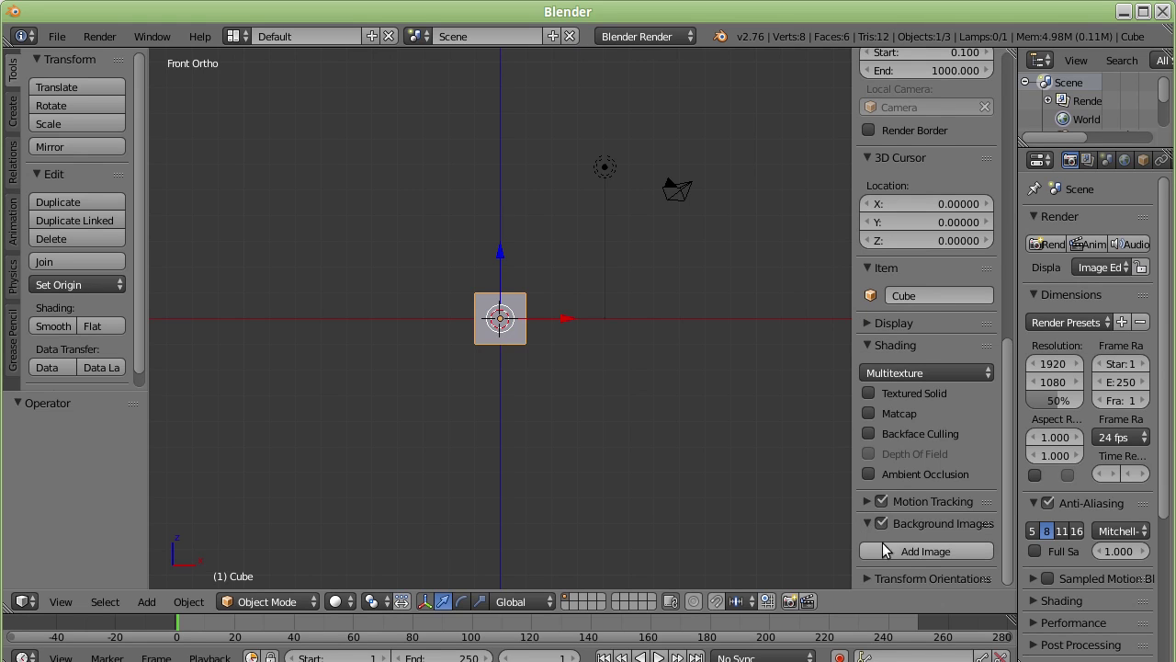
pyautogui.click(914, 552)
pyautogui.scroll(-3, 929, 374)
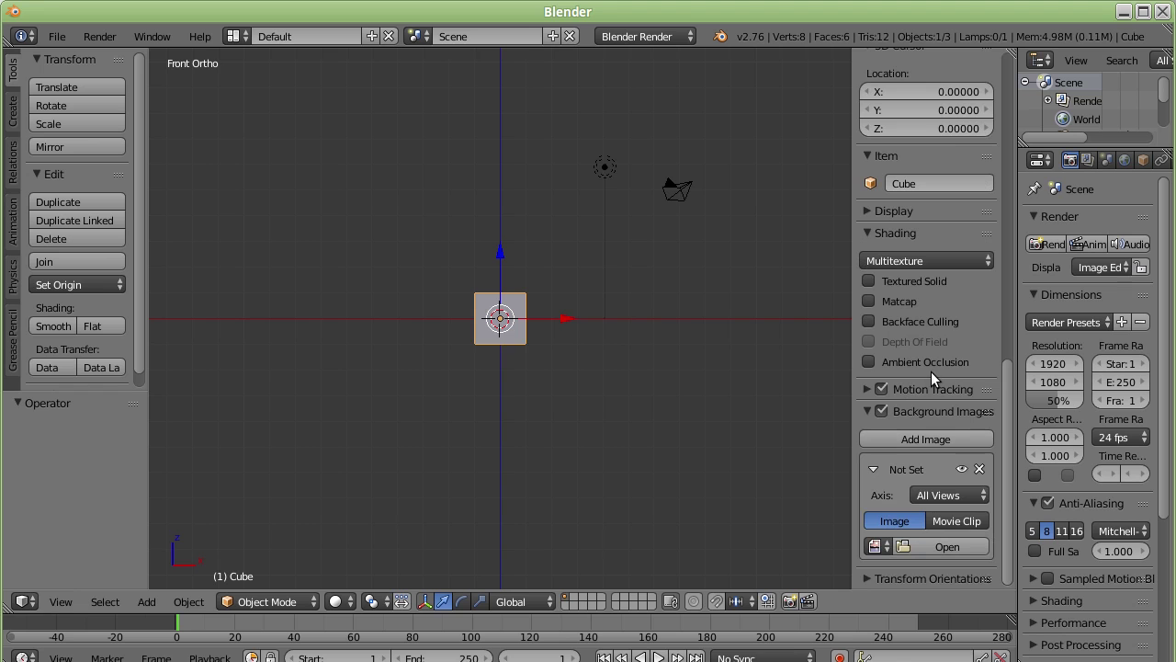
pyautogui.moveTo(852, 417); pyautogui.dragTo(744, 417)
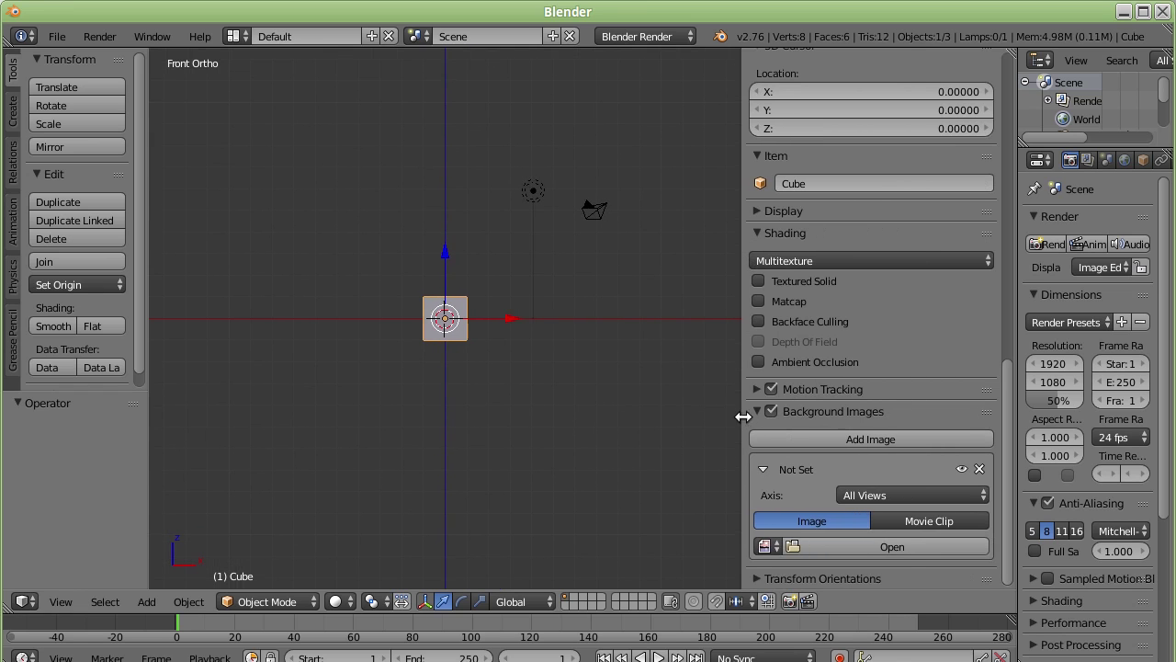
pyautogui.click(882, 550)
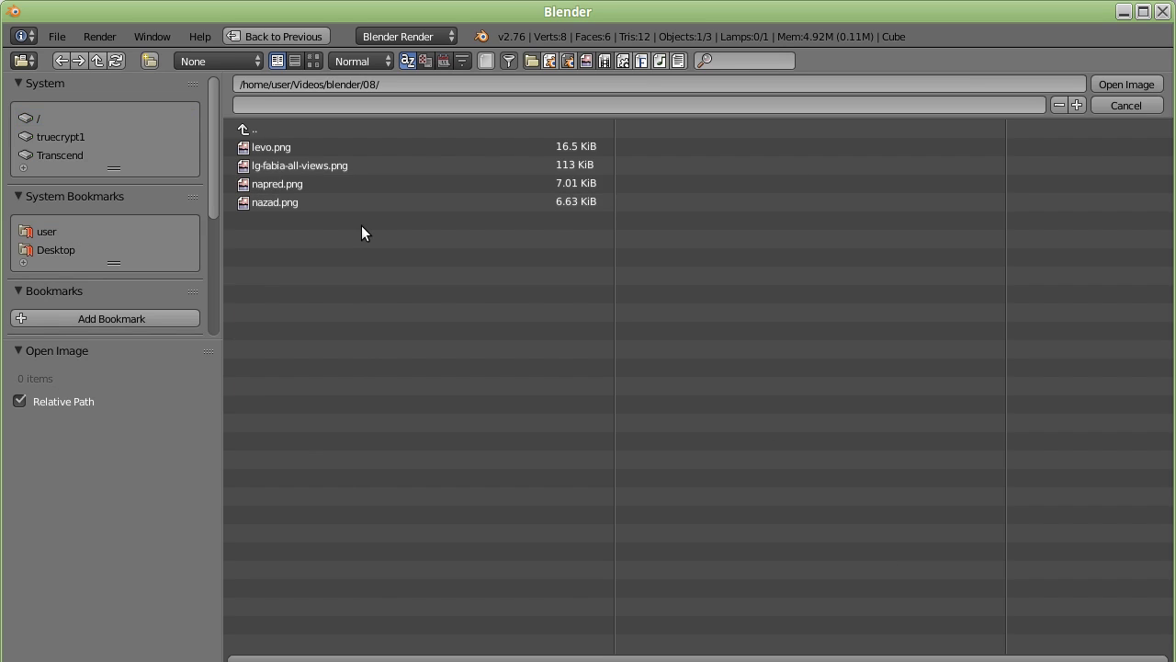
pyautogui.click(278, 185)
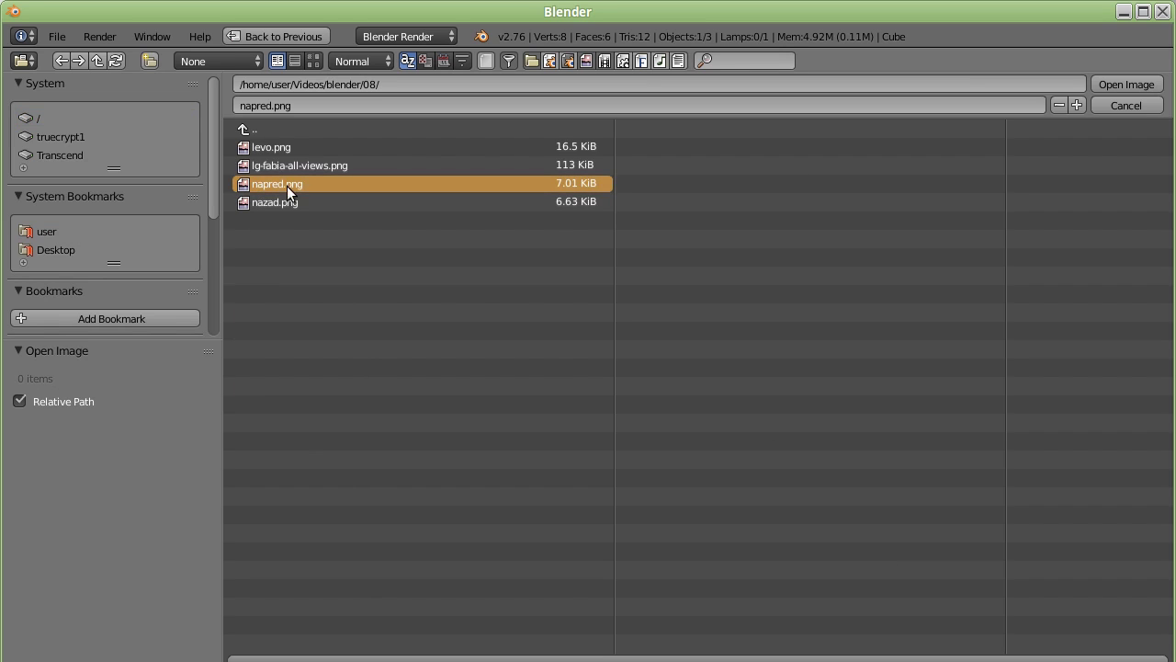
pyautogui.click(1138, 84)
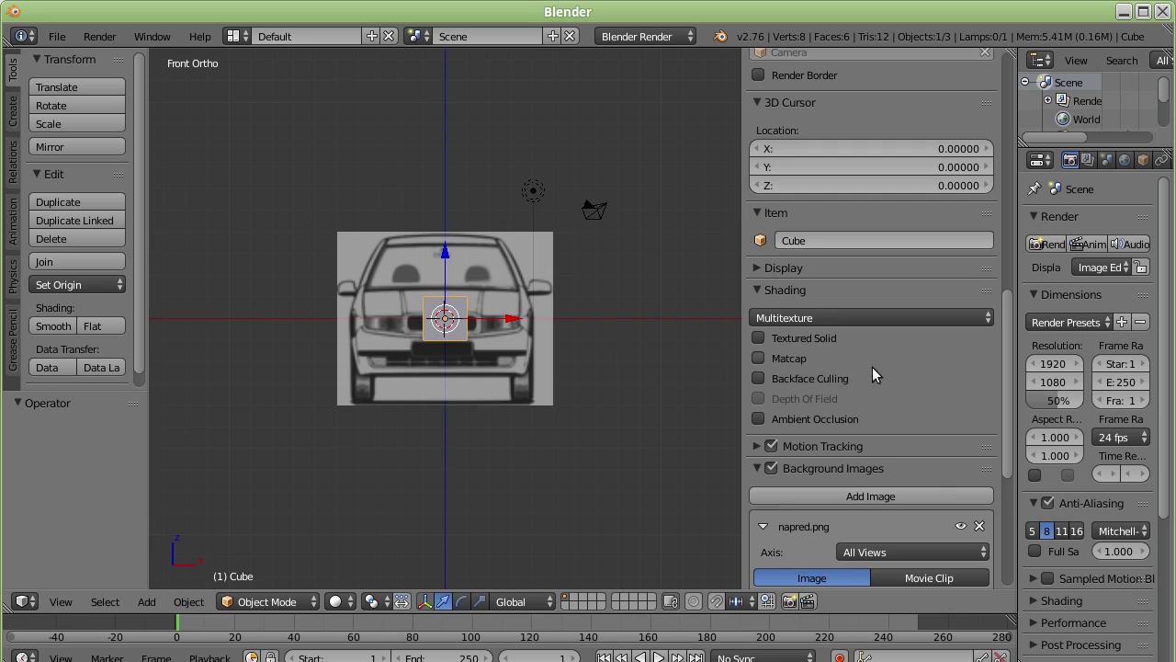
# - Set the napred.png background image's Axis to Front
pyautogui.scroll(-2, 878, 370)
pyautogui.scroll(-2, 880, 368)
pyautogui.scroll(-2, 876, 356)
pyautogui.scroll(-2, 874, 350)
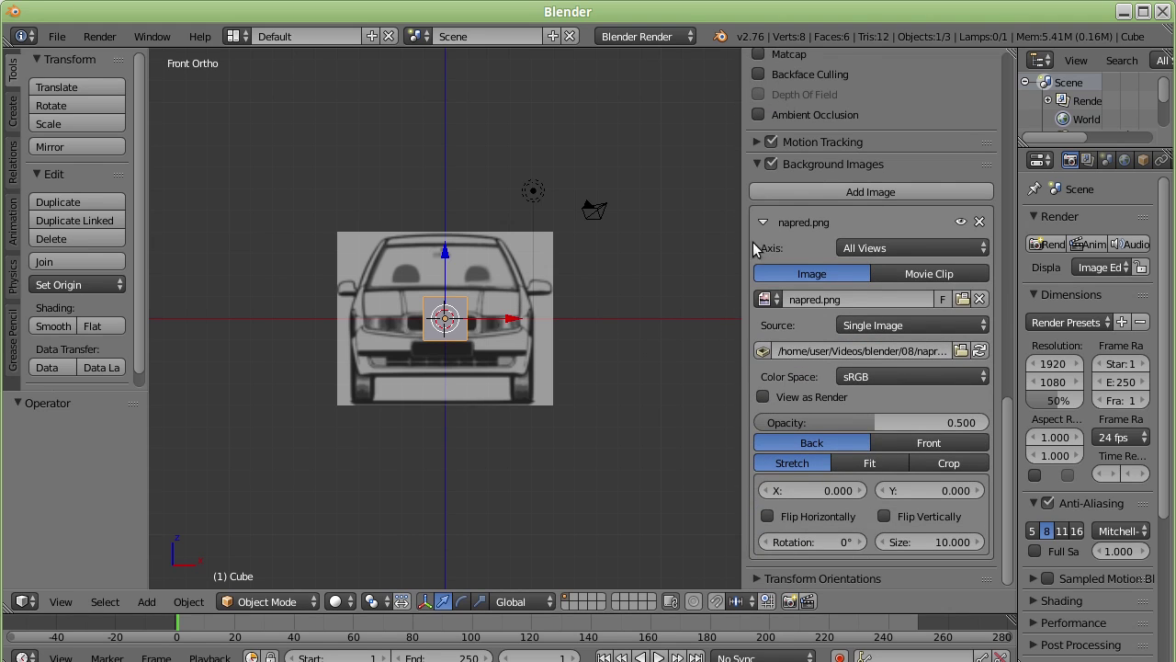
pyautogui.click(926, 248)
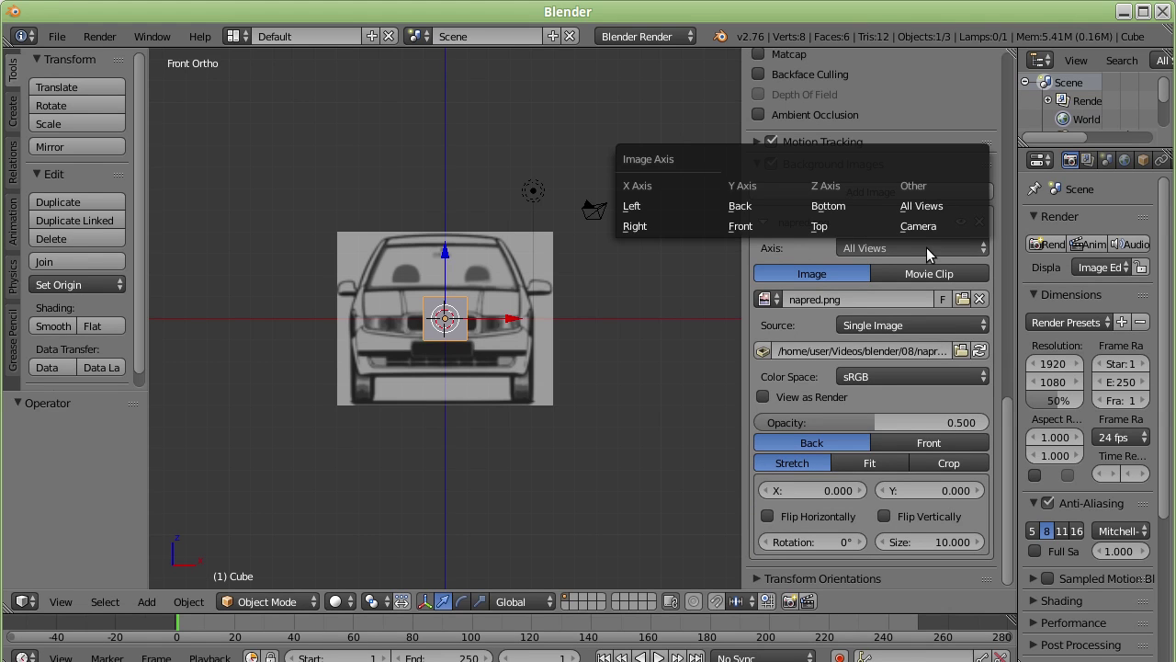
pyautogui.click(741, 226)
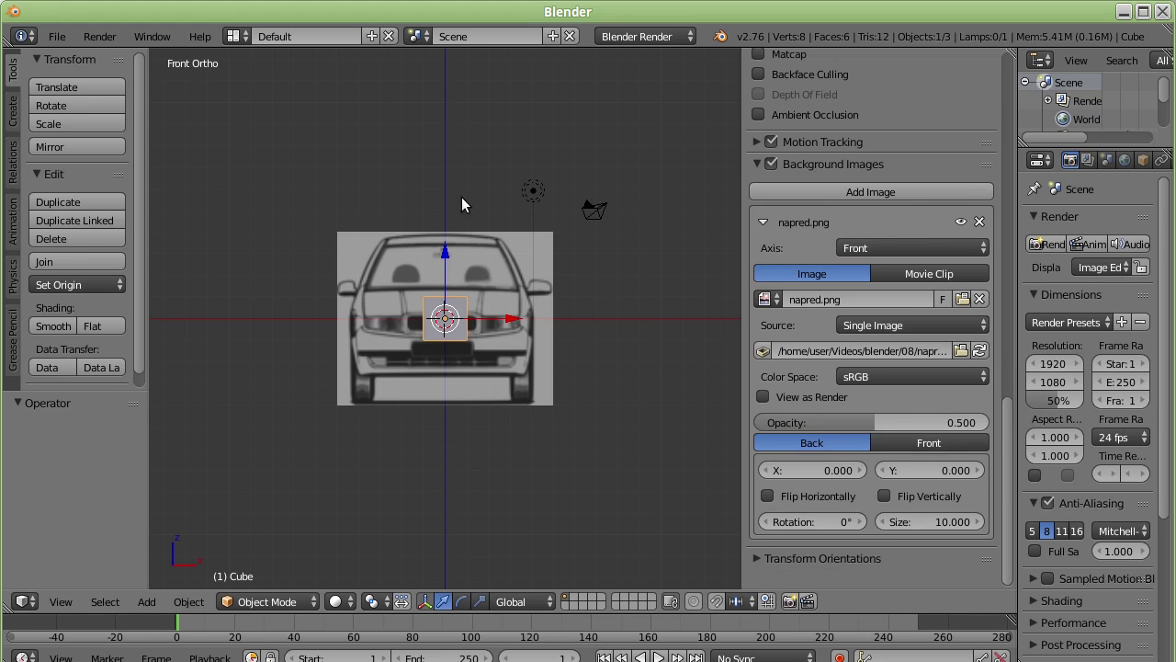
# - Check that the image is hidden in top and right views, then return to front view
pyautogui.press('KP_7')
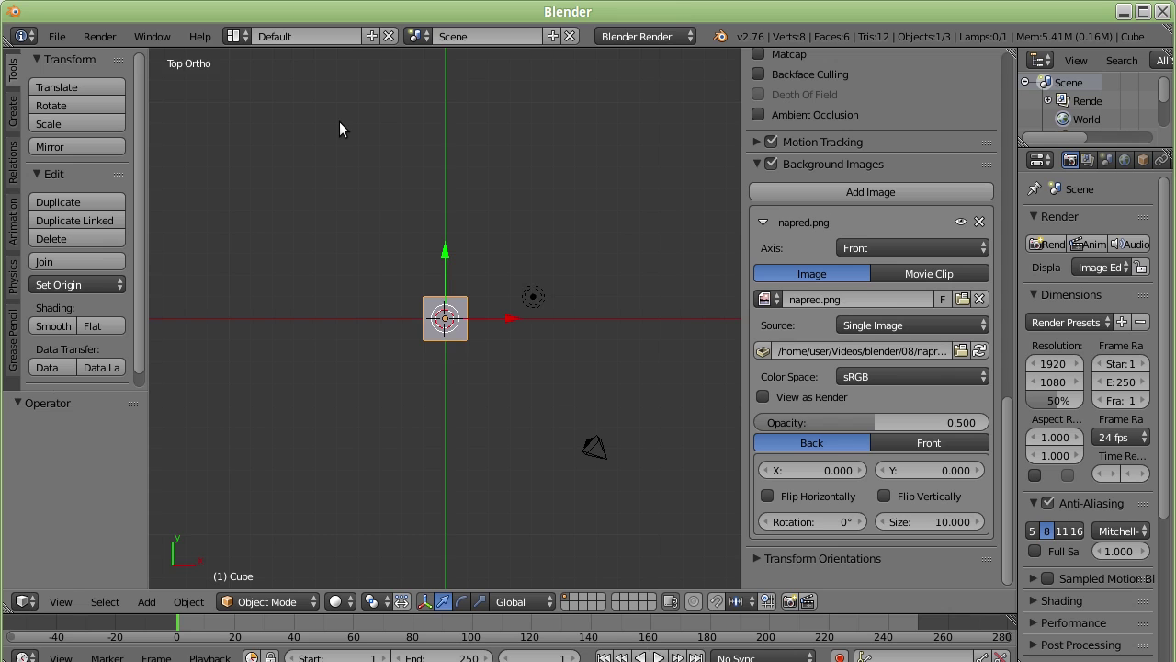
pyautogui.press('KP_3')
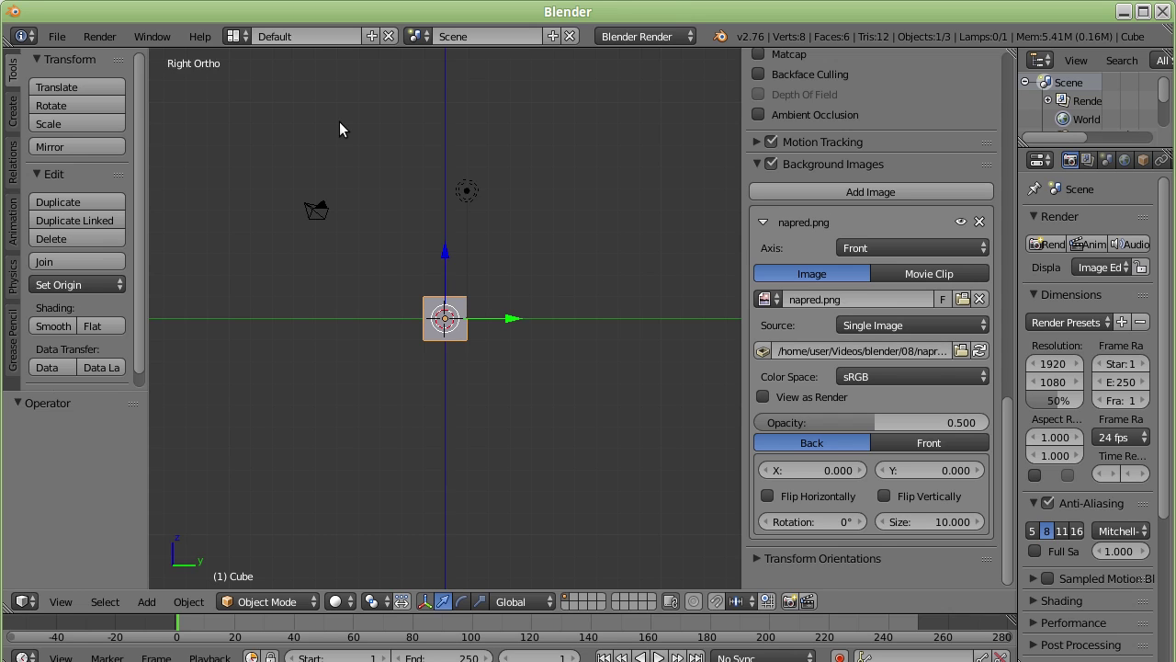
pyautogui.press('KP_7')
pyautogui.press('KP_1')
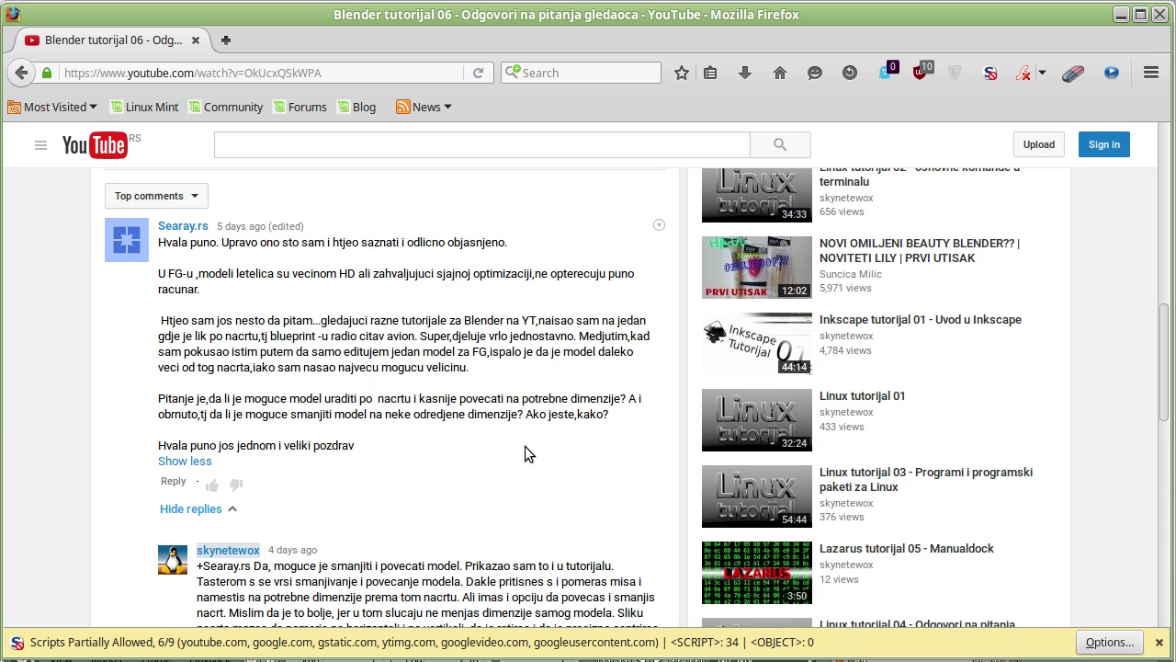
pyautogui.scroll(-2, 524, 446)
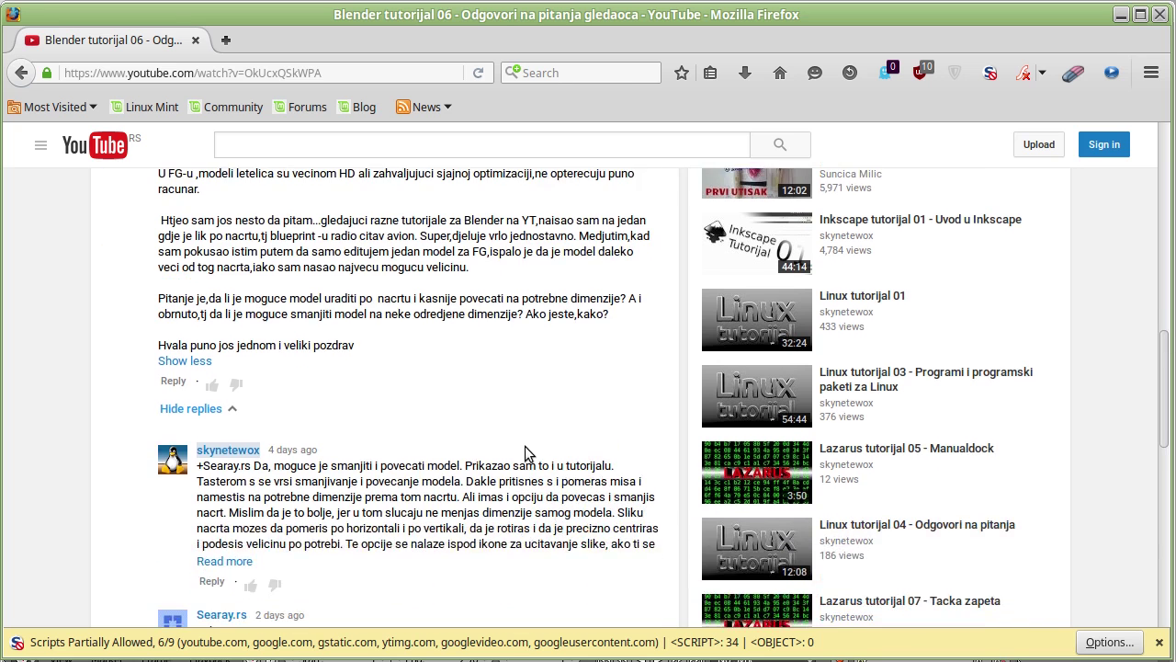
pyautogui.click(1121, 17)
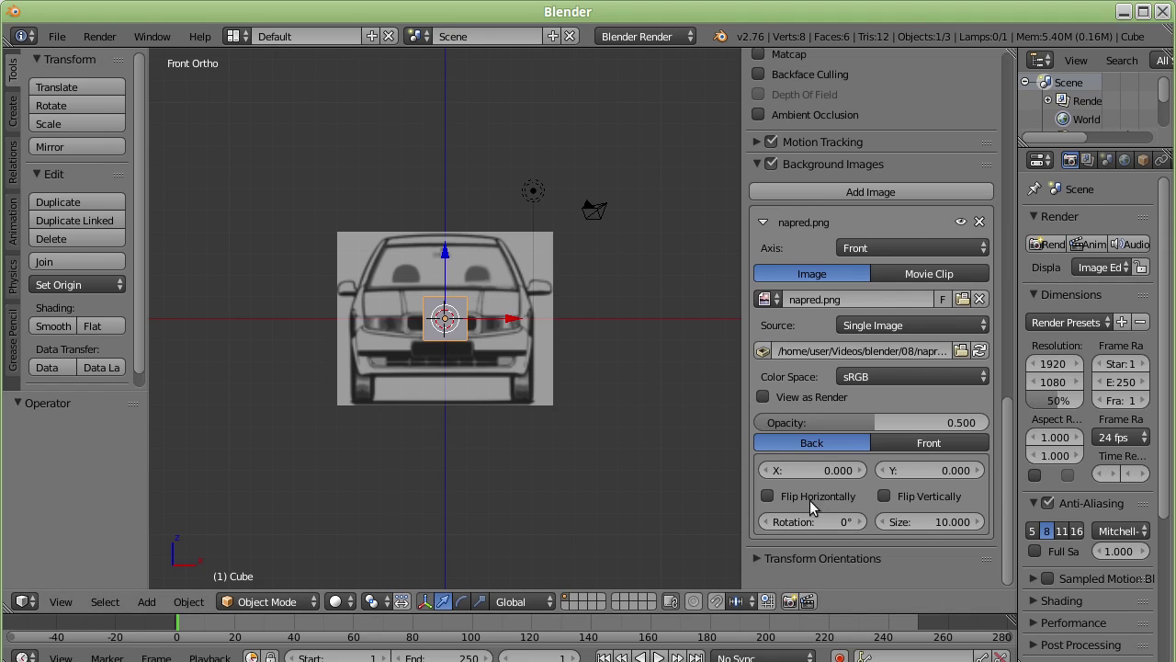
pyautogui.click(979, 522)
pyautogui.click(978, 522)
pyautogui.click(979, 522)
pyautogui.click(979, 522)
pyautogui.click(979, 522)
pyautogui.click(979, 522)
pyautogui.click(978, 522)
pyautogui.click(979, 522)
pyautogui.click(979, 522)
pyautogui.click(979, 522)
pyautogui.click(978, 522)
pyautogui.click(978, 522)
pyautogui.click(979, 521)
pyautogui.click(978, 522)
pyautogui.click(882, 522)
pyautogui.click(882, 522)
pyautogui.click(882, 521)
pyautogui.click(882, 522)
pyautogui.click(882, 522)
pyautogui.click(882, 522)
pyautogui.click(882, 522)
pyautogui.click(914, 522)
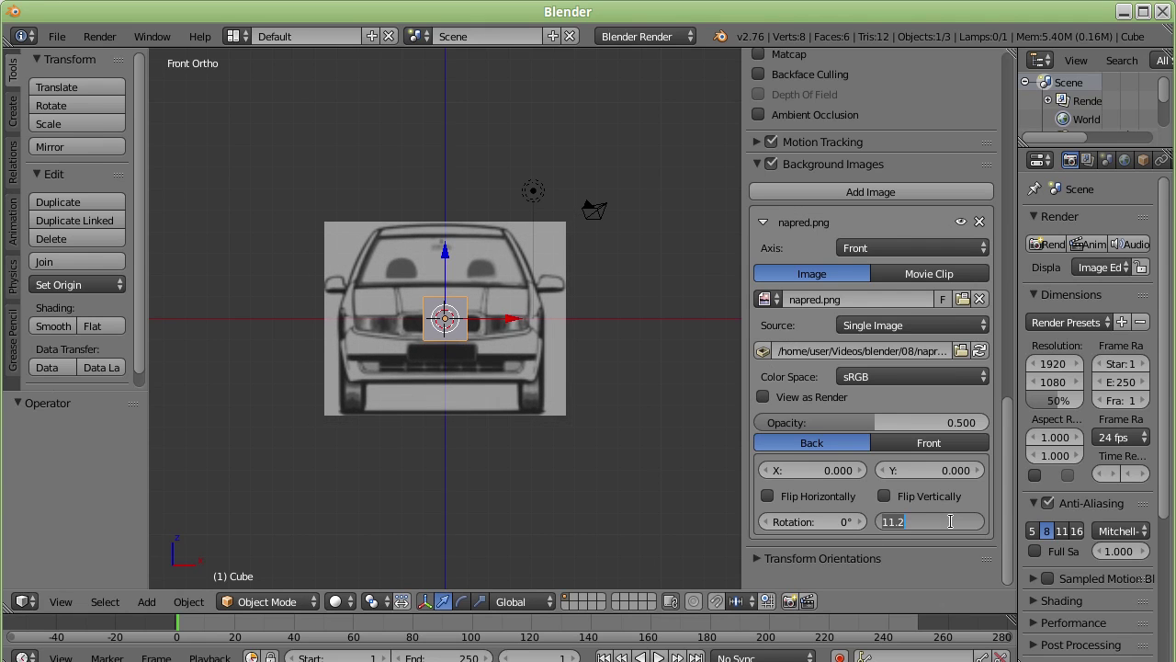
pyautogui.click(978, 522)
pyautogui.click(979, 522)
pyautogui.click(978, 522)
pyautogui.click(979, 522)
pyautogui.click(979, 522)
pyautogui.click(979, 522)
pyautogui.click(979, 522)
pyautogui.click(979, 522)
pyautogui.click(978, 522)
pyautogui.click(979, 522)
pyautogui.click(883, 522)
pyautogui.click(883, 522)
pyautogui.click(883, 522)
pyautogui.click(909, 522)
pyautogui.write('10')
pyautogui.press('Return')
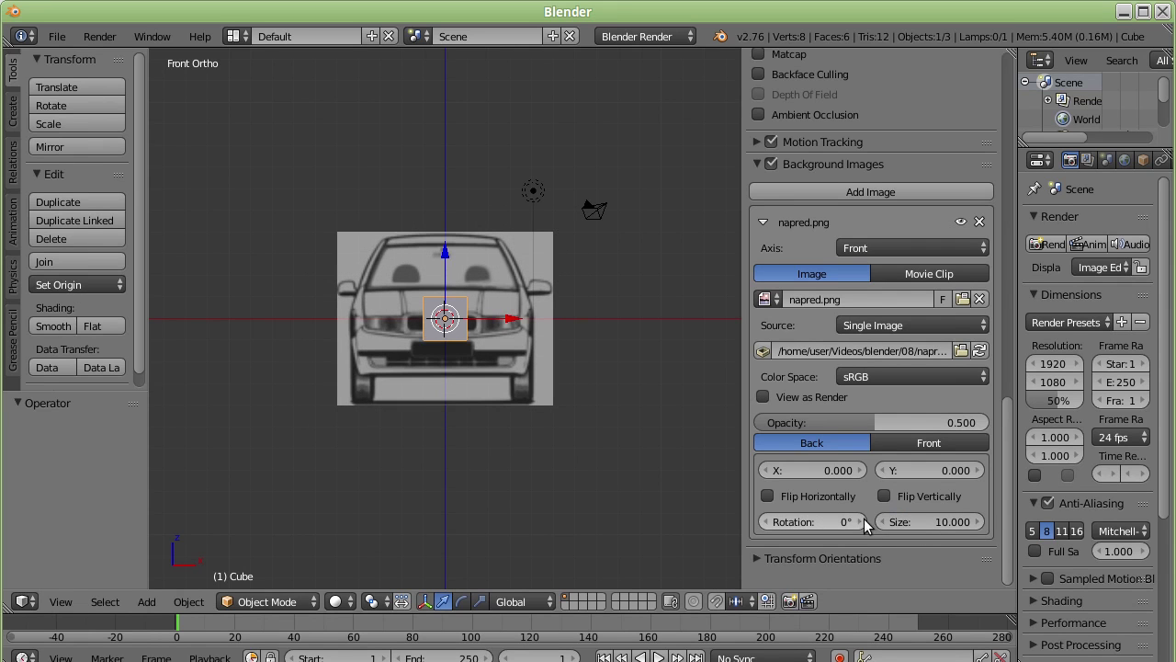
pyautogui.click(862, 521)
pyautogui.doubleClick(862, 521)
pyautogui.write('1.8')
pyautogui.press('Return')
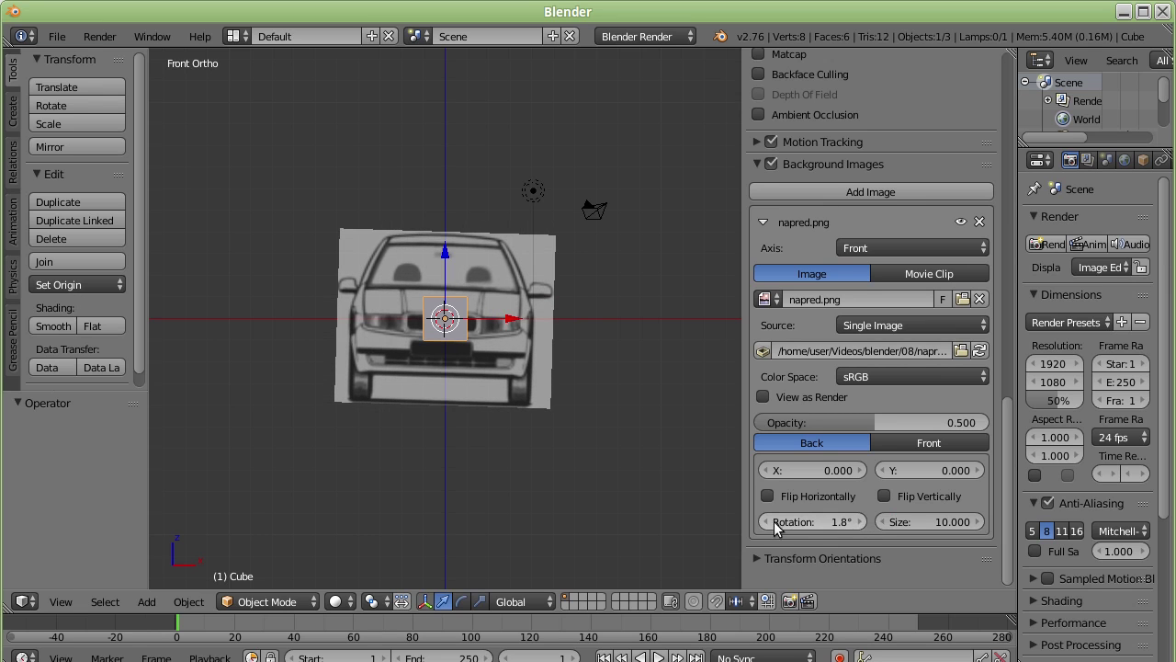
pyautogui.click(839, 521)
pyautogui.write('0')
pyautogui.press('Return')
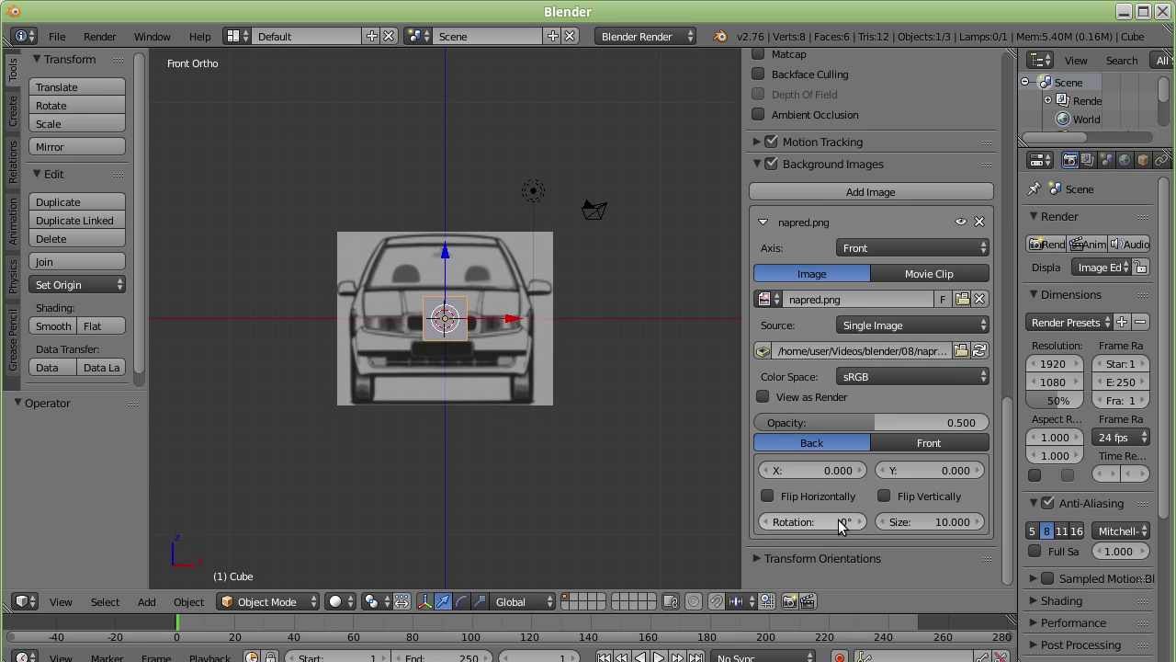
# - Try the flip options, leaving the front blueprint unflipped and upright
pyautogui.click(765, 496)
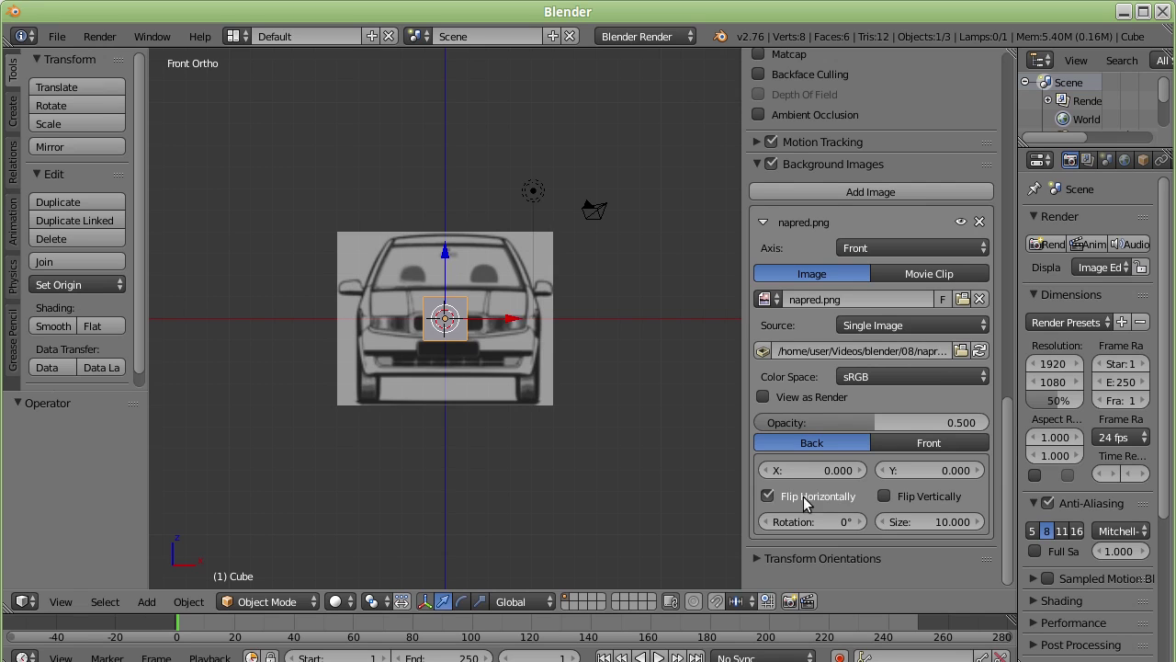
pyautogui.click(767, 495)
pyautogui.click(885, 496)
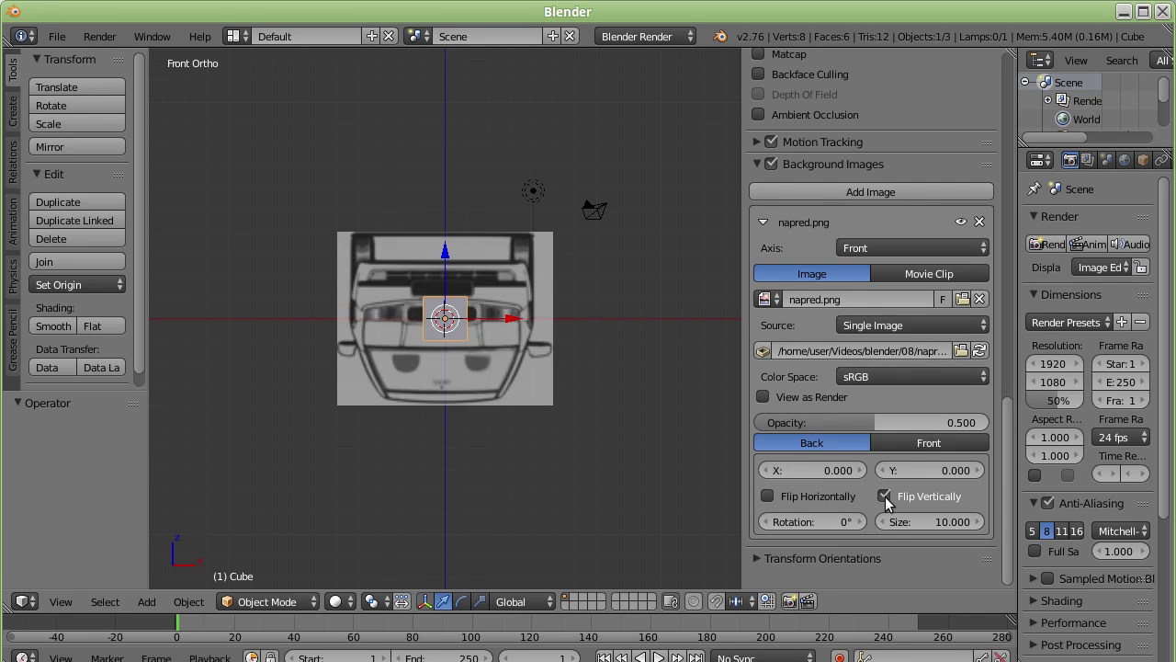
pyautogui.click(884, 496)
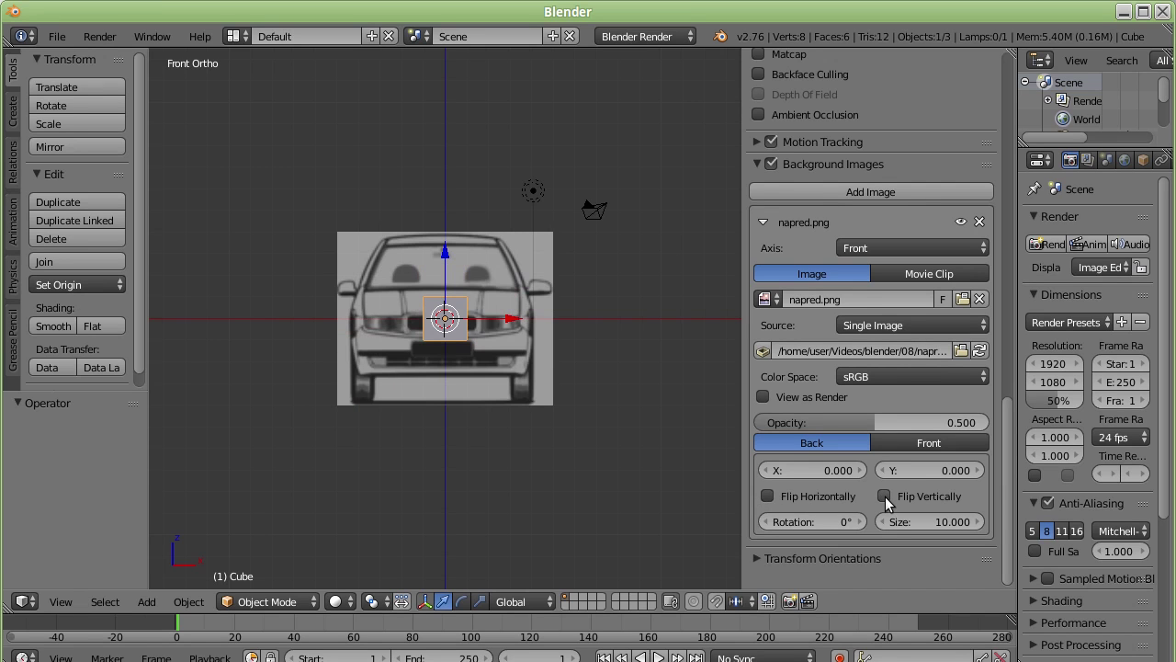
# - Draw the blueprint at Back, set opacity to about 0.504, and shift X offset to 1.300
pyautogui.click(893, 442)
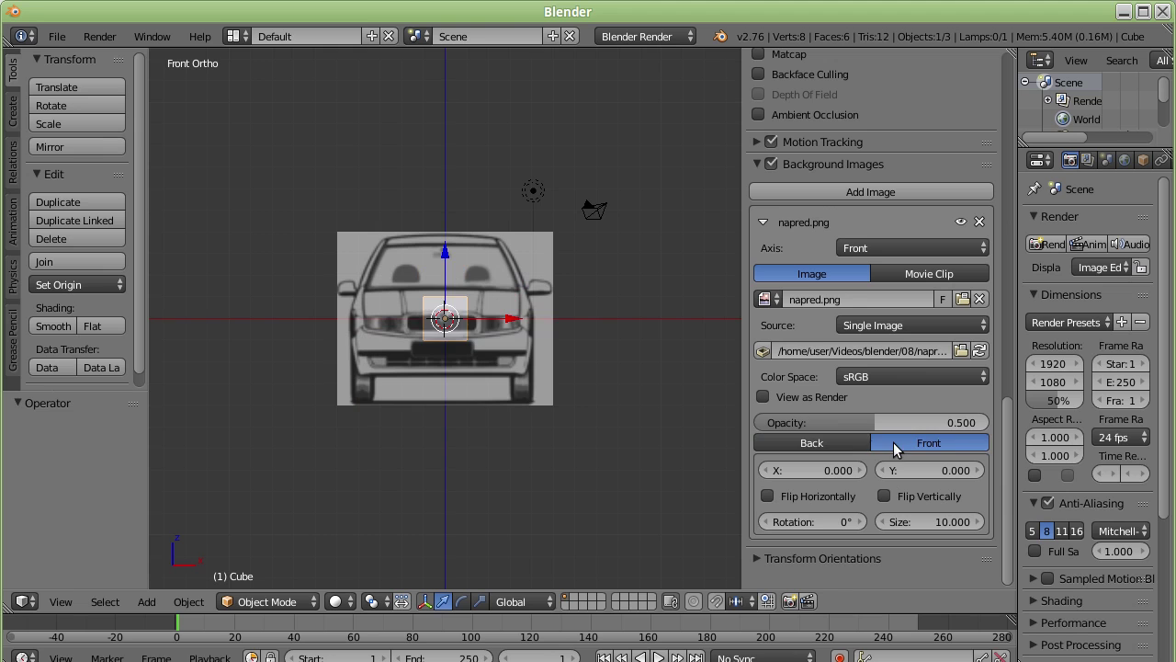
pyautogui.click(845, 441)
pyautogui.click(942, 447)
pyautogui.scroll(1, 442, 316)
pyautogui.scroll(3, 442, 316)
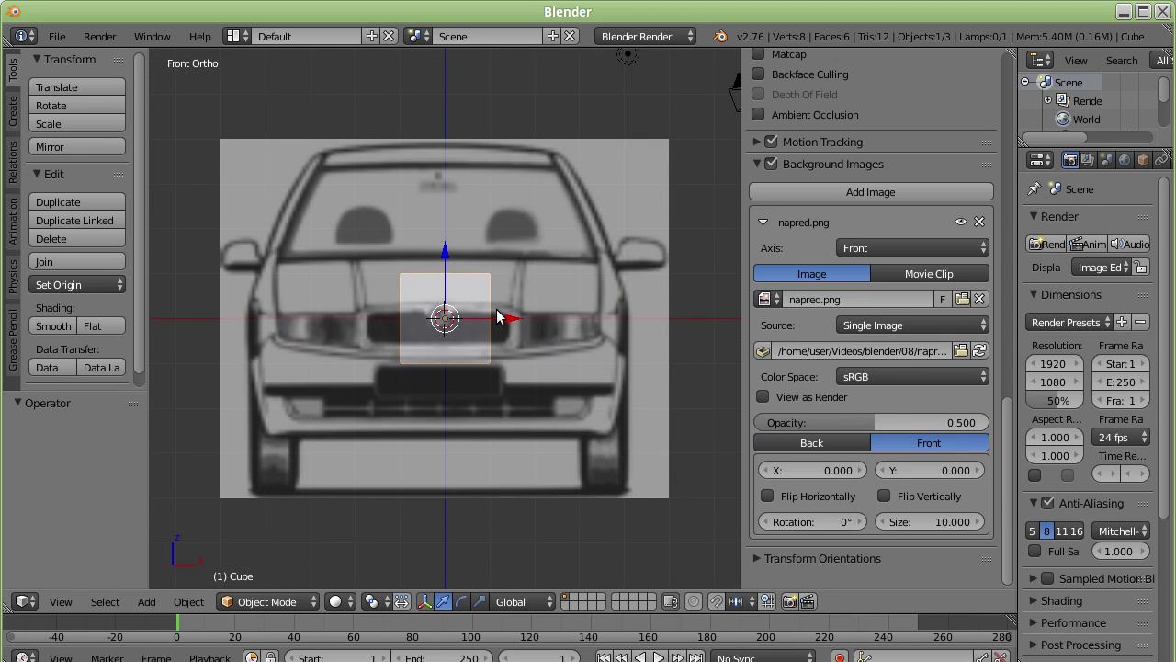
pyautogui.click(822, 441)
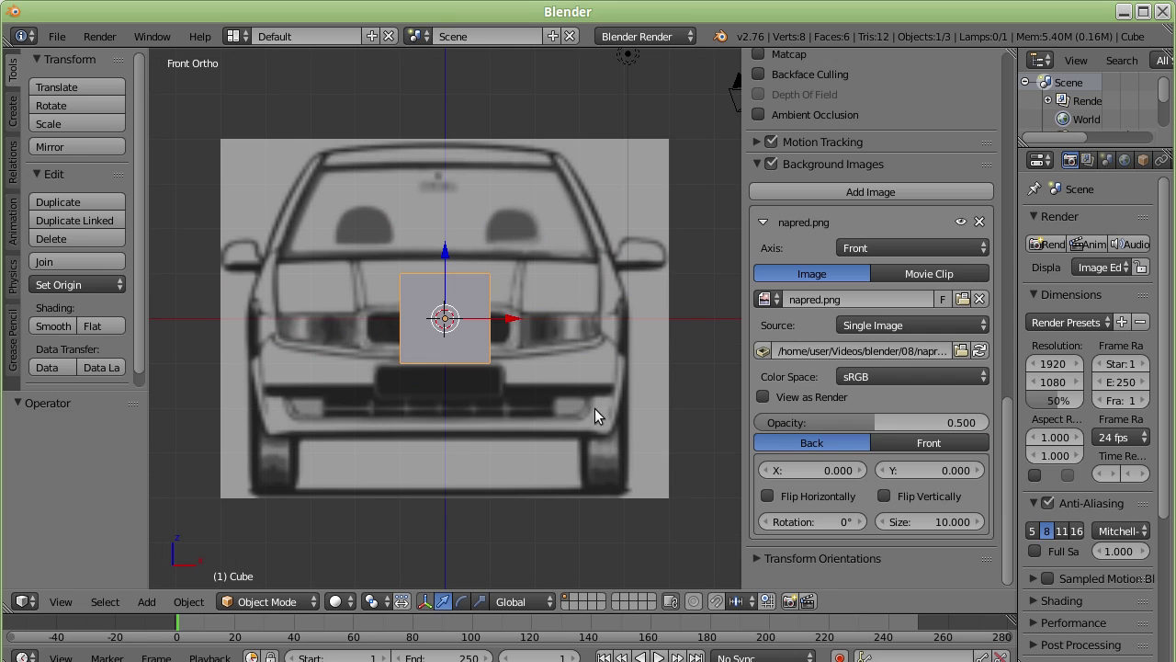
pyautogui.moveTo(879, 425)
pyautogui.mouseDown()
pyautogui.moveTo(935, 425)
pyautogui.moveTo(811, 423)
pyautogui.moveTo(876, 422)
pyautogui.mouseUp()
pyautogui.moveTo(862, 470)
pyautogui.mouseDown()
pyautogui.moveTo(905, 470)
pyautogui.moveTo(785, 471)
pyautogui.mouseUp()
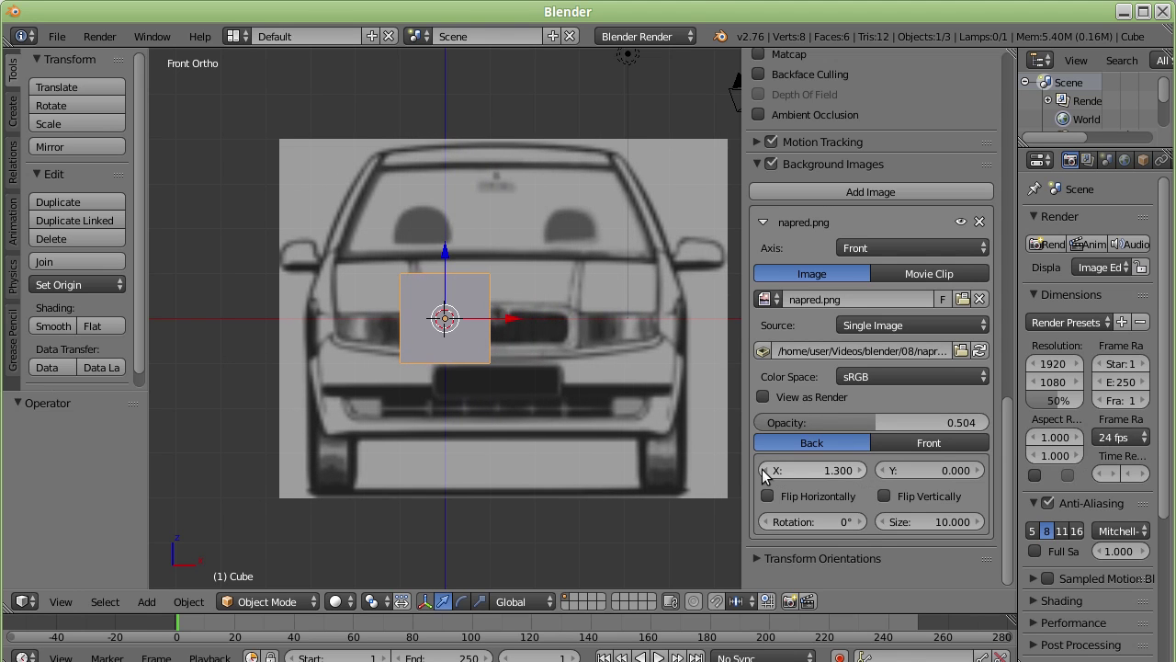
# - Enter 0 for both the X and Y offsets of the napred.png blueprint
pyautogui.click(761, 471)
pyautogui.click(762, 470)
pyautogui.click(762, 471)
pyautogui.click(762, 470)
pyautogui.click(762, 471)
pyautogui.click(817, 471)
pyautogui.write('0')
pyautogui.press('Return')
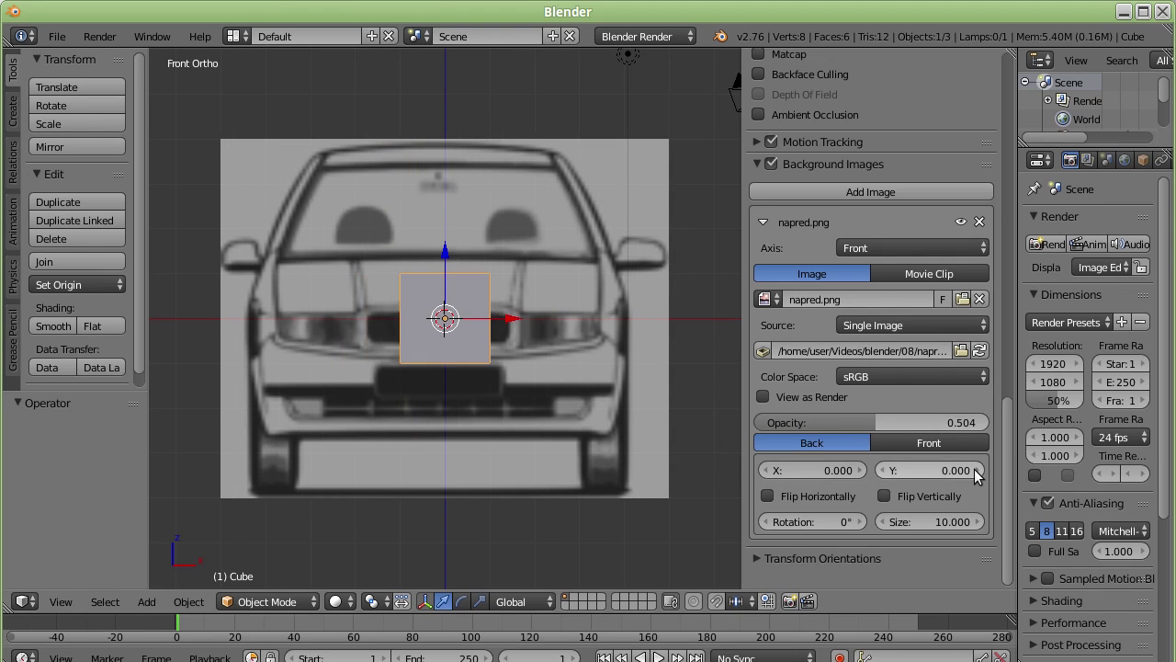
pyautogui.click(974, 470)
pyautogui.click(974, 470)
pyautogui.click(878, 470)
pyautogui.click(878, 471)
pyautogui.click(938, 469)
pyautogui.write('0')
pyautogui.press('Return')
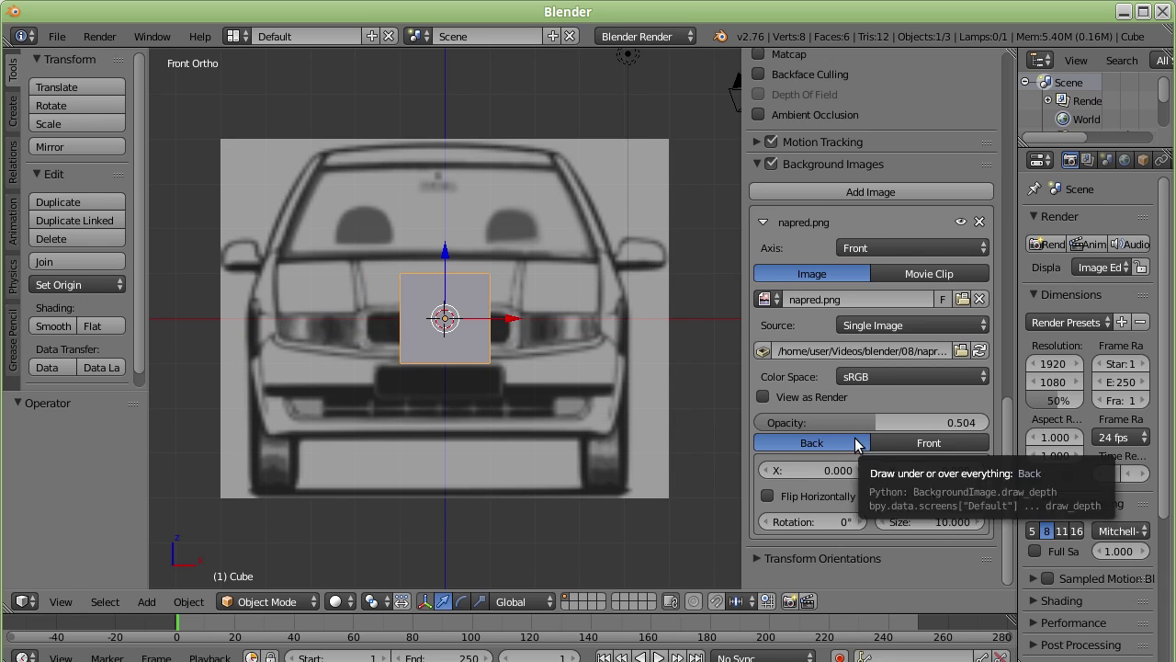
pyautogui.scroll(-3, 594, 372)
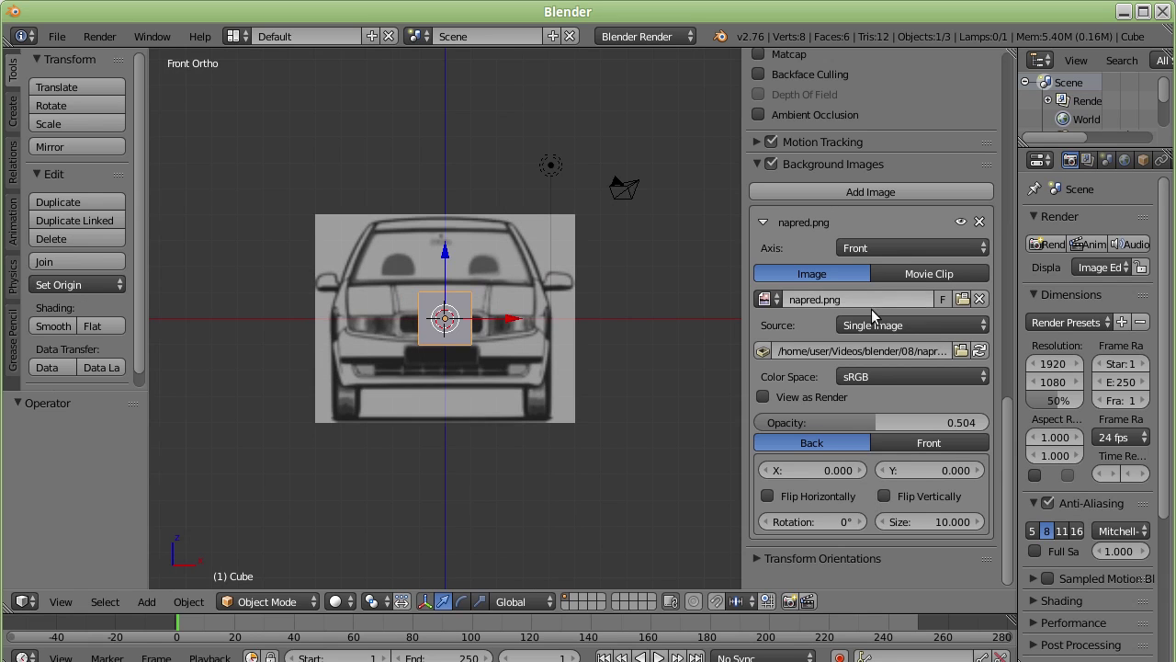
# - Add a new background image slot and load levo.png into it
pyautogui.click(844, 191)
pyautogui.scroll(-4, 863, 414)
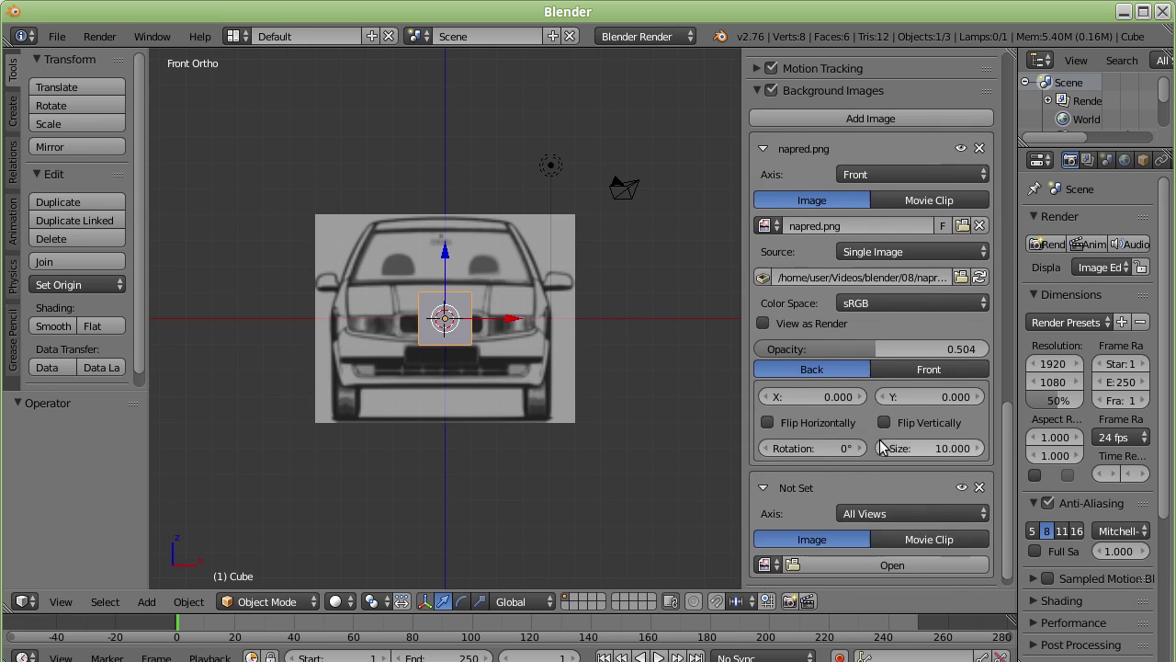
pyautogui.scroll(-1, 873, 496)
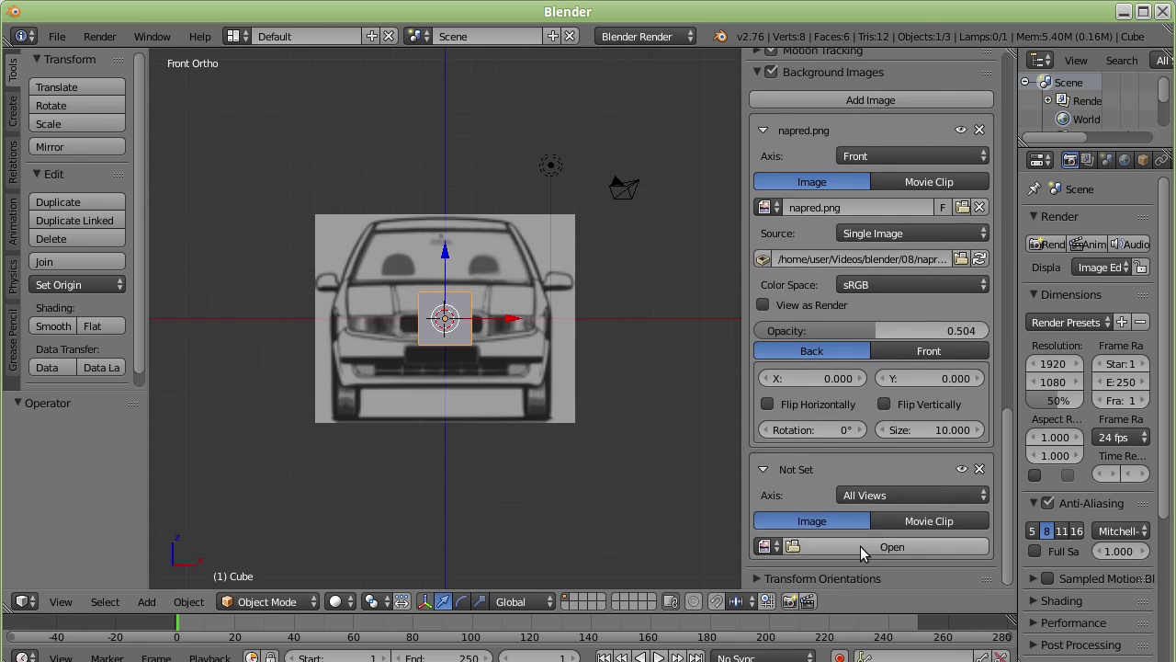
pyautogui.click(860, 546)
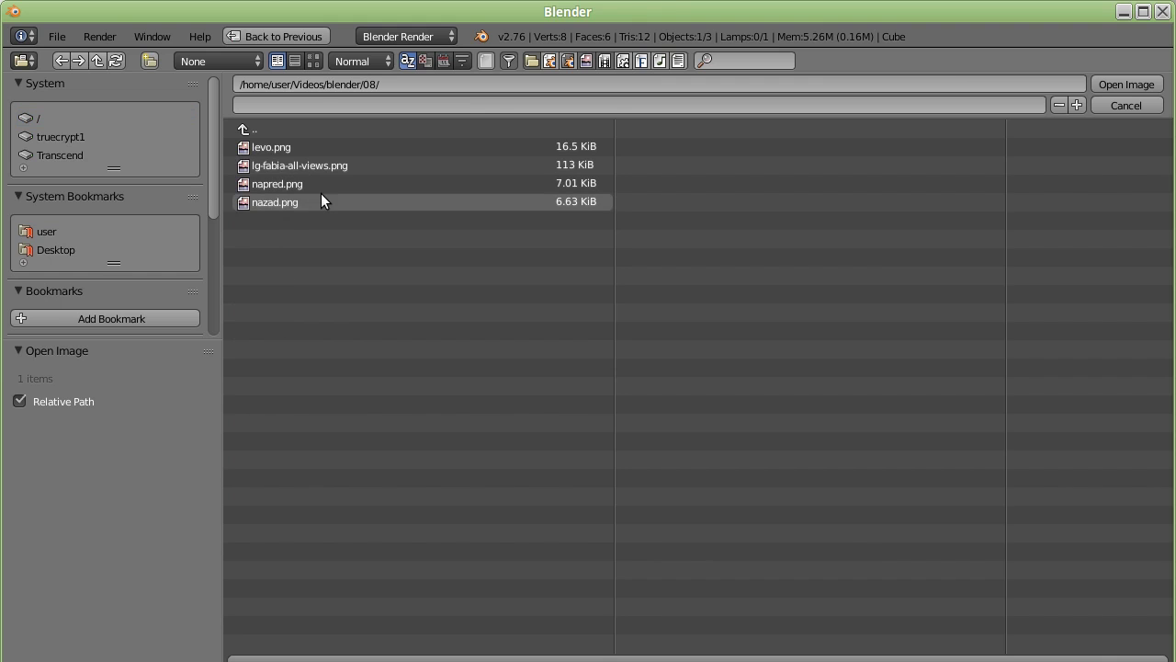
pyautogui.click(270, 146)
pyautogui.click(1102, 86)
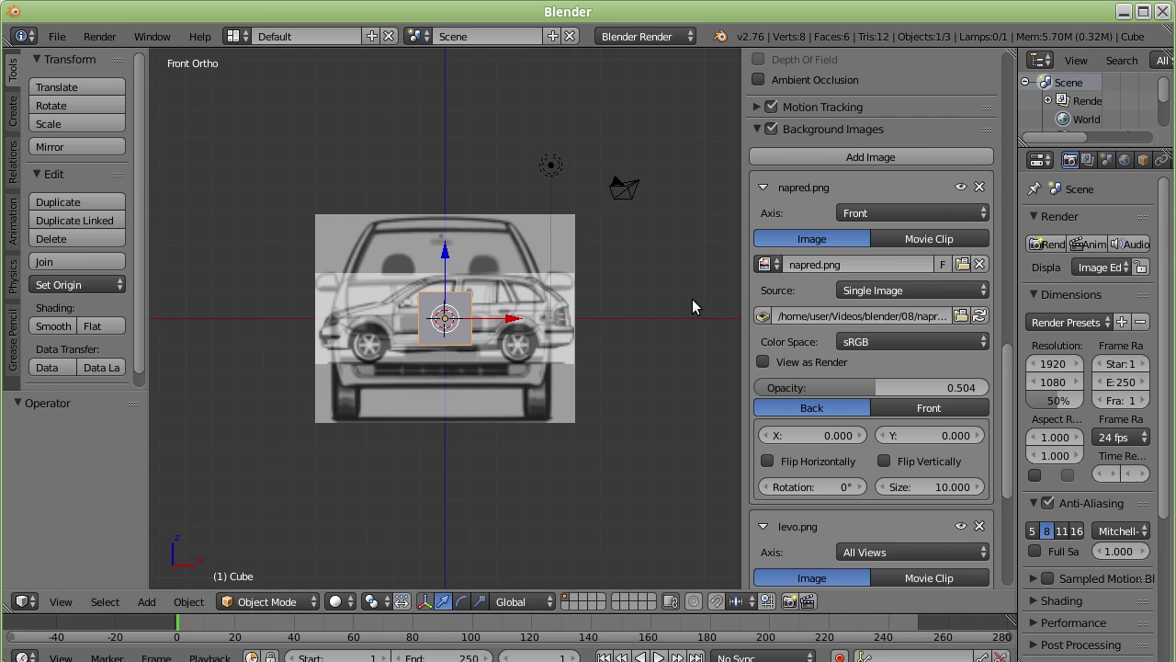
# - Set the levo.png background image's Axis to Left
pyautogui.scroll(-2, 825, 467)
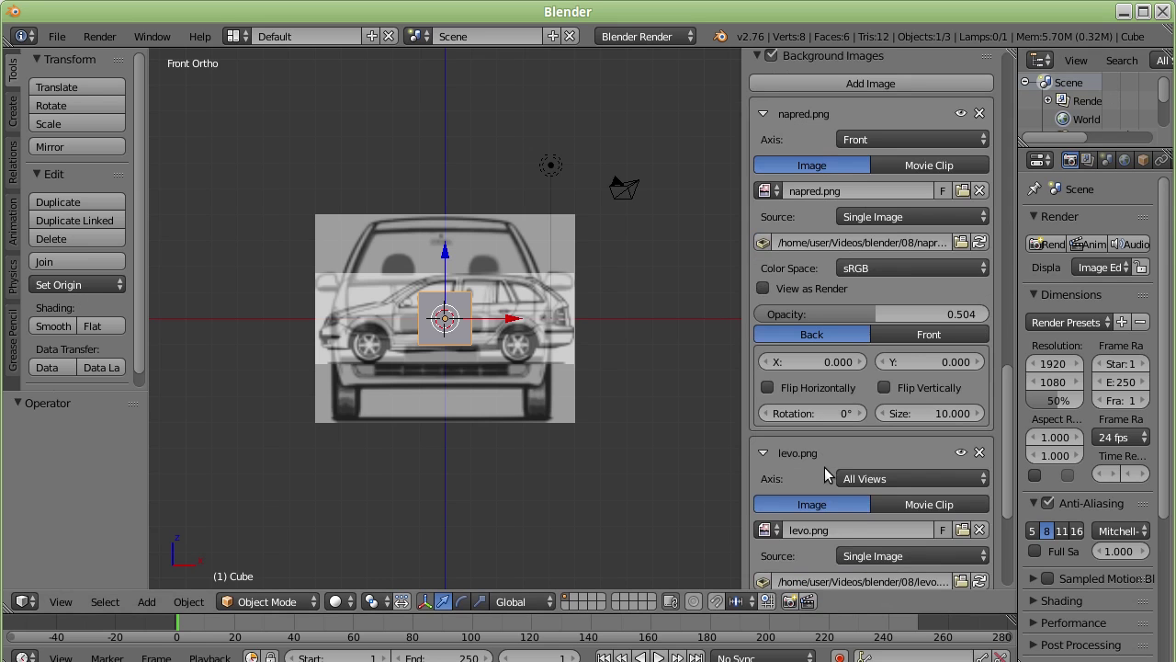
pyautogui.click(912, 477)
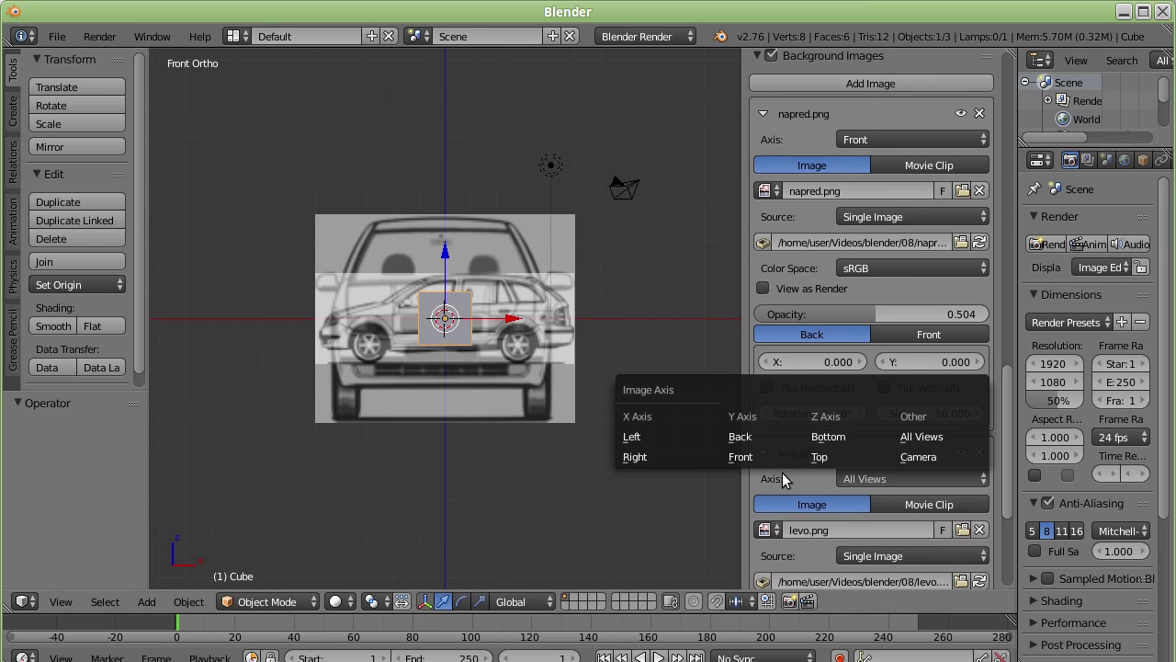
pyautogui.click(623, 438)
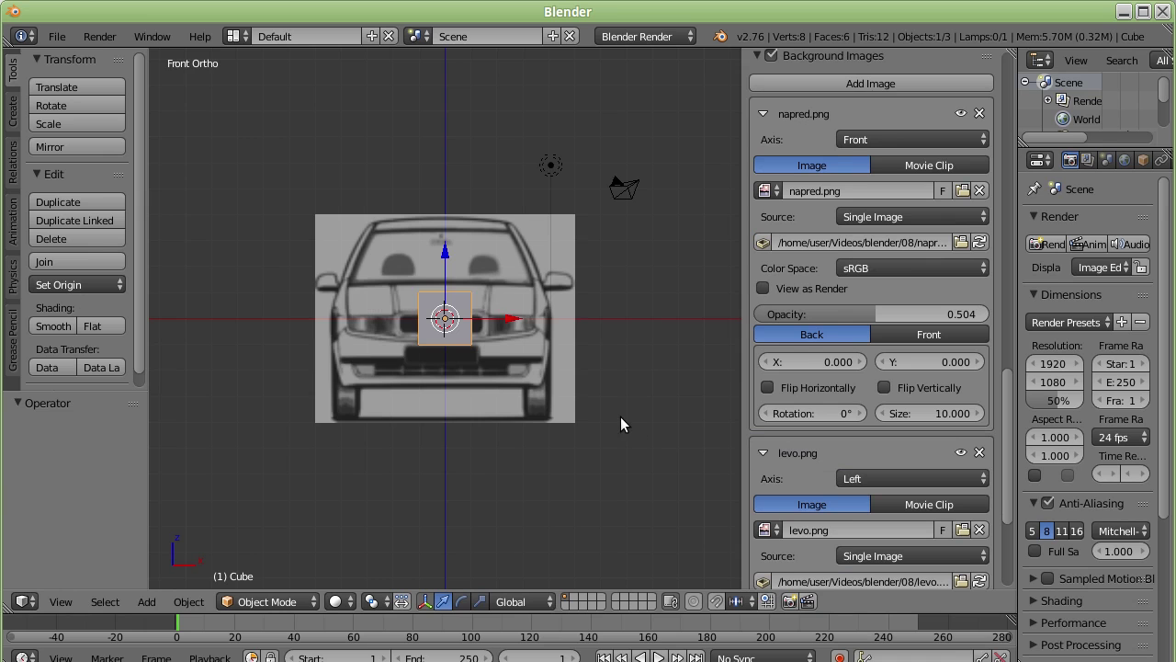
# - Cycle through top, right, back and front views, ending in Left ortho with levo.png visible
pyautogui.press('KP_7')
pyautogui.press('KP_3')
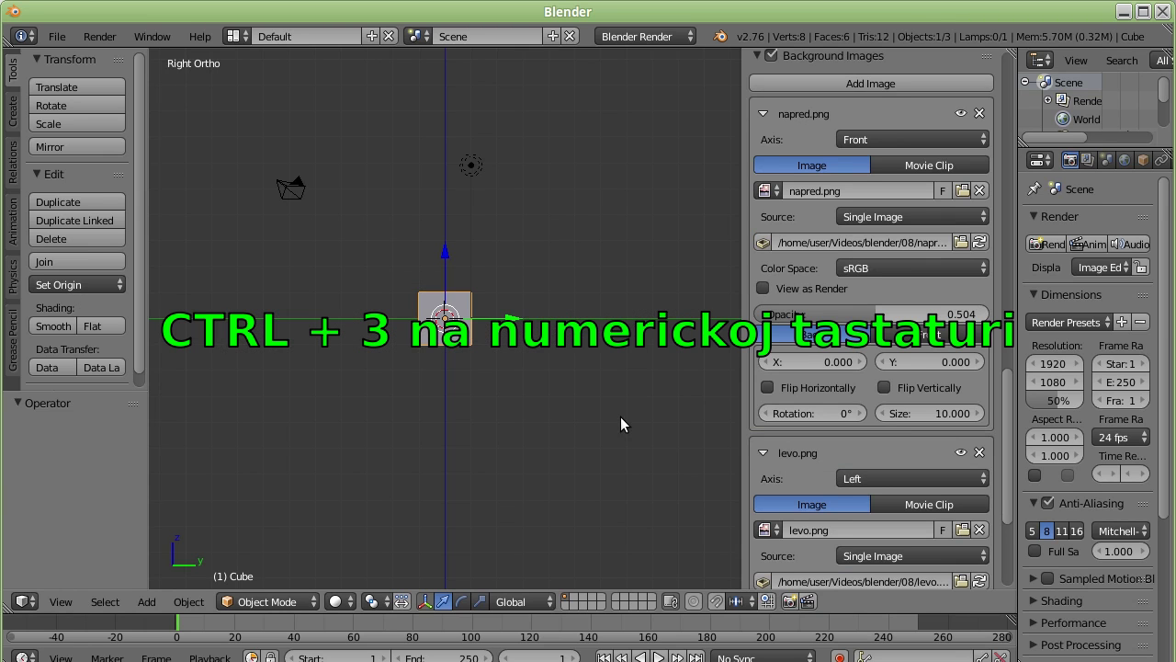
pyautogui.press('ctrl+KP_3')
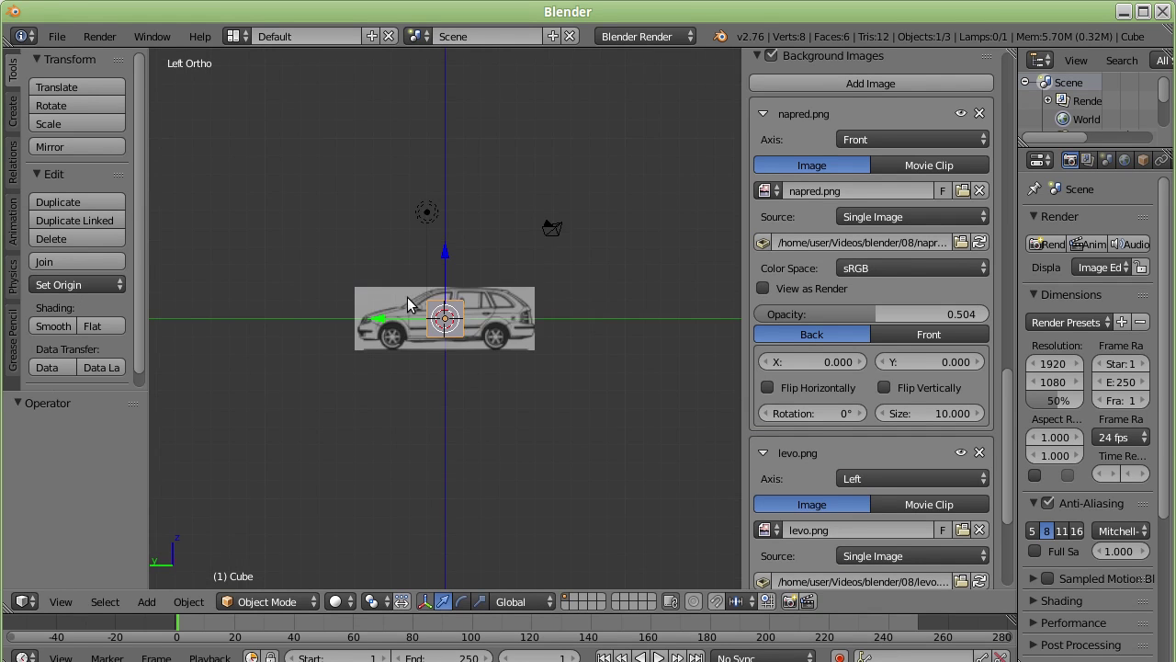
pyautogui.press('ctrl+KP_1')
pyautogui.press('KP_1')
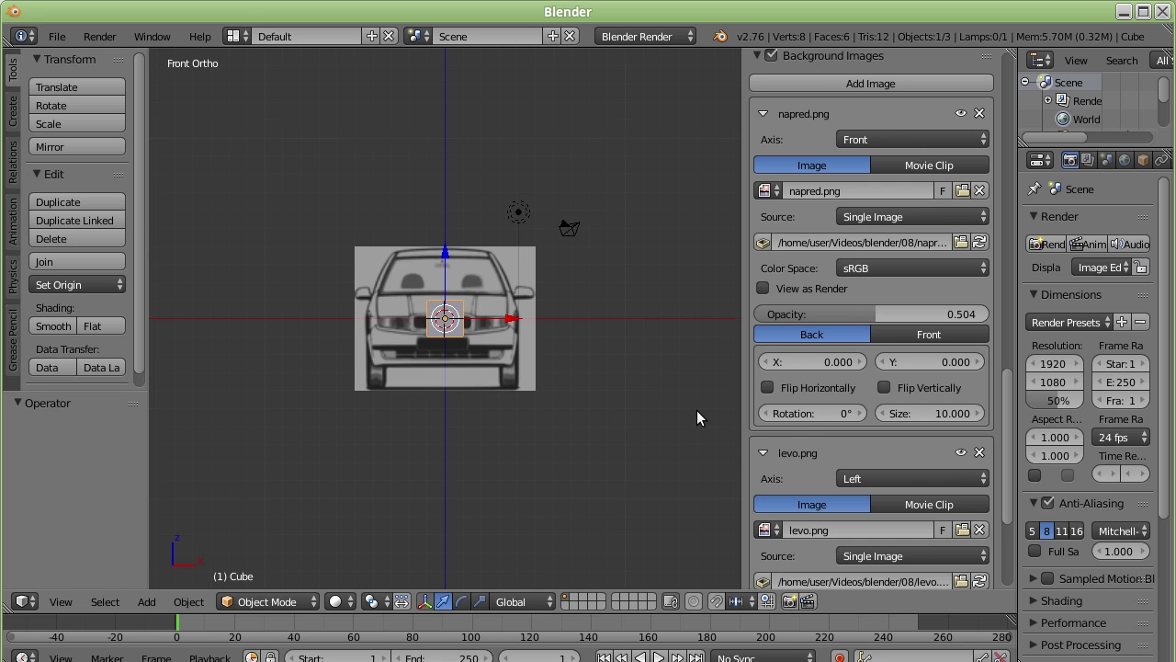
pyautogui.press('ctrl+KP_3')
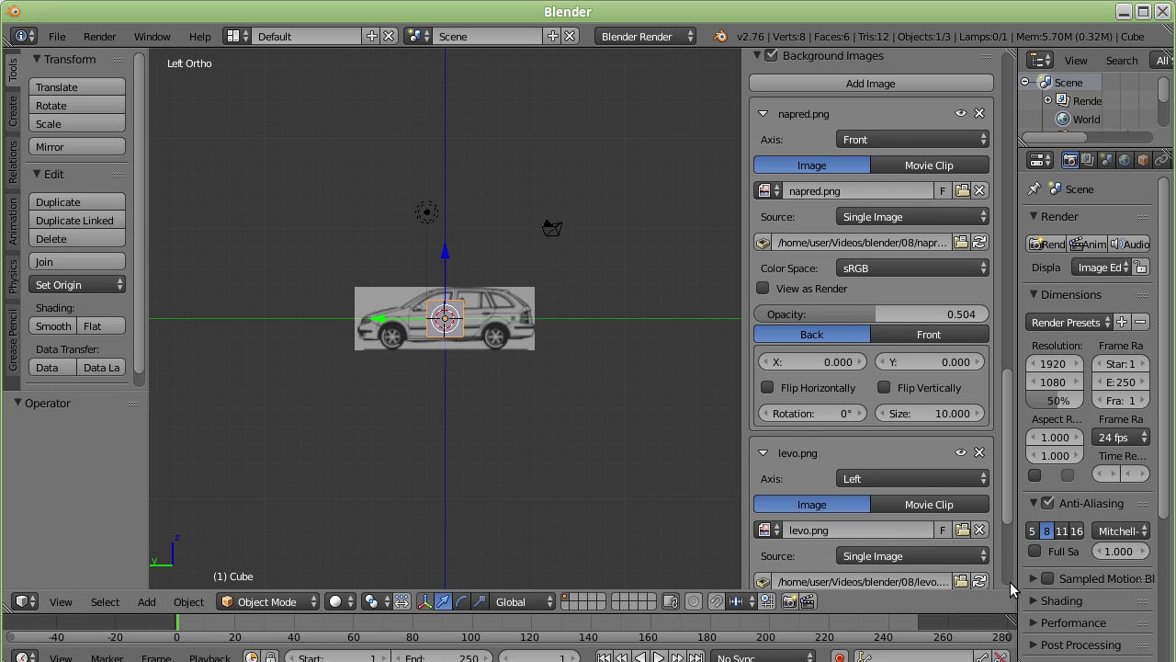
# - Try levo.png sizes 20, 30 and 25 before settling on size 23
pyautogui.scroll(-5, 960, 558)
pyautogui.click(932, 541)
pyautogui.write('20')
pyautogui.press('Return')
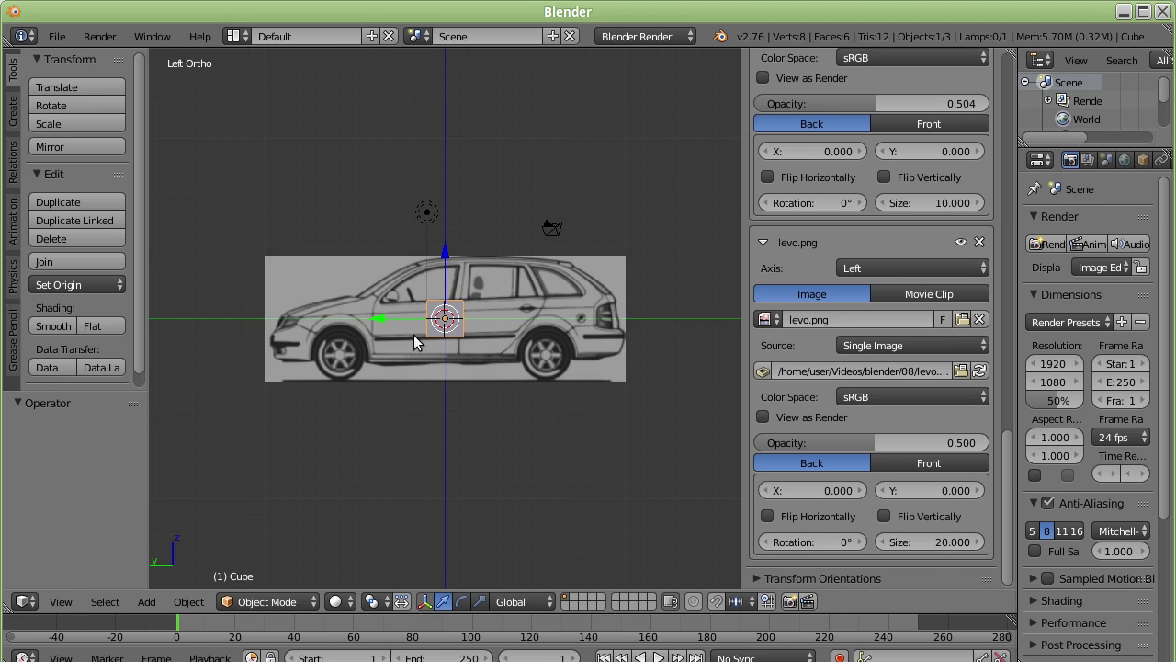
pyautogui.click(928, 542)
pyautogui.write('30')
pyautogui.press('Return')
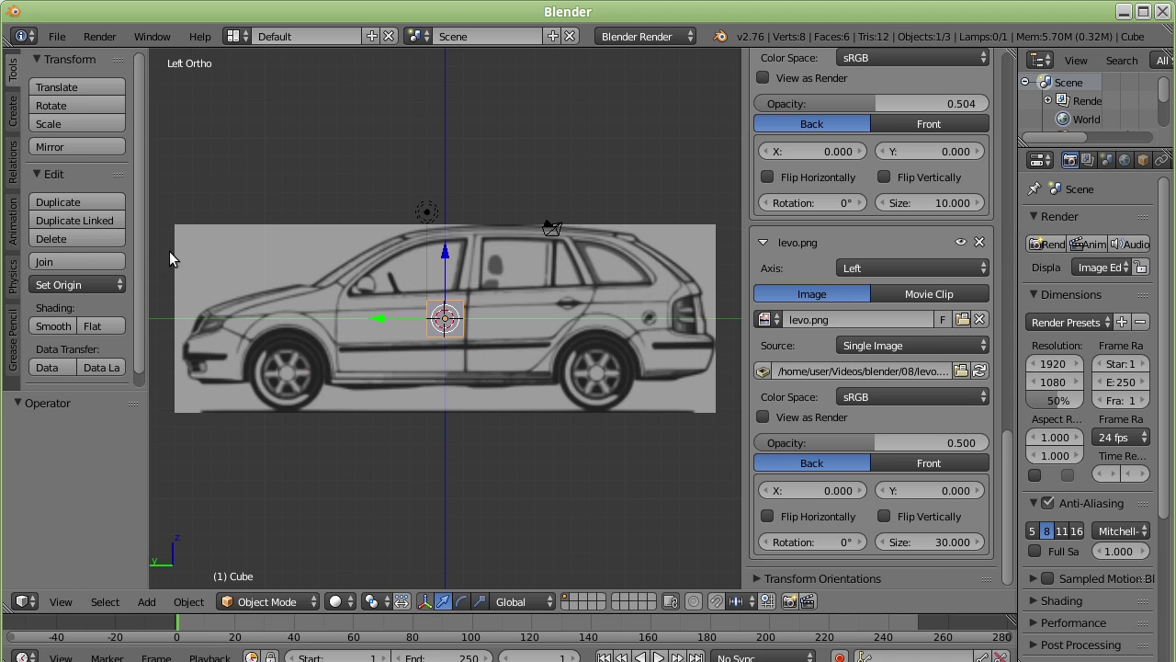
pyautogui.click(937, 542)
pyautogui.write('25')
pyautogui.press('Return')
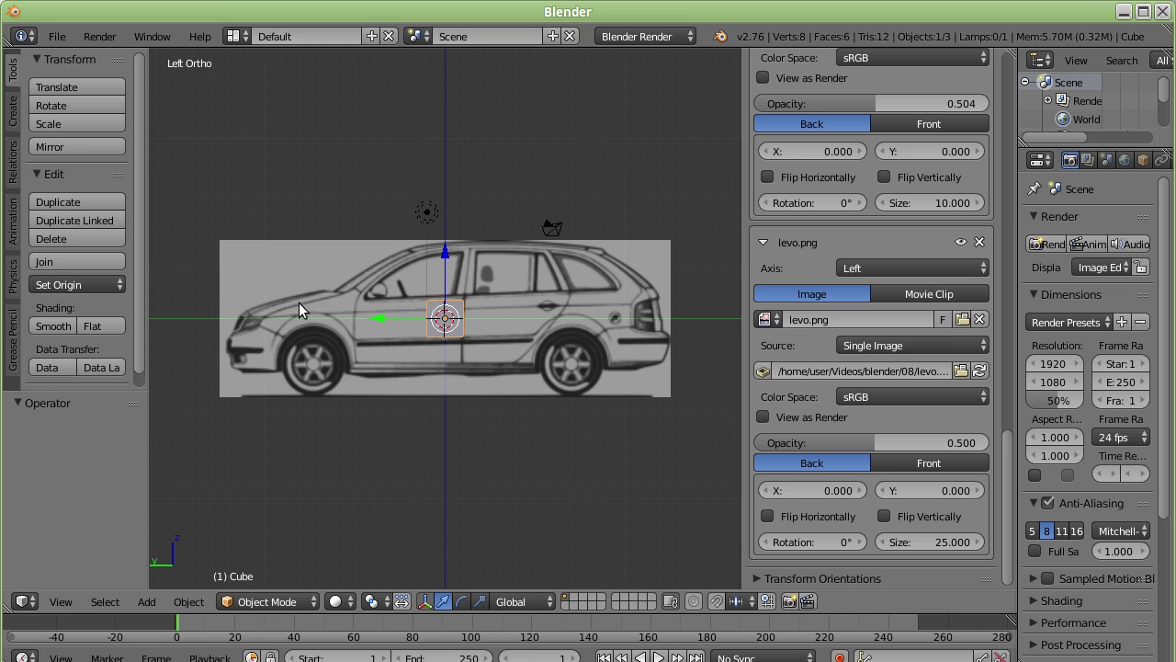
pyautogui.click(948, 542)
pyautogui.write('23')
pyautogui.press('Return')
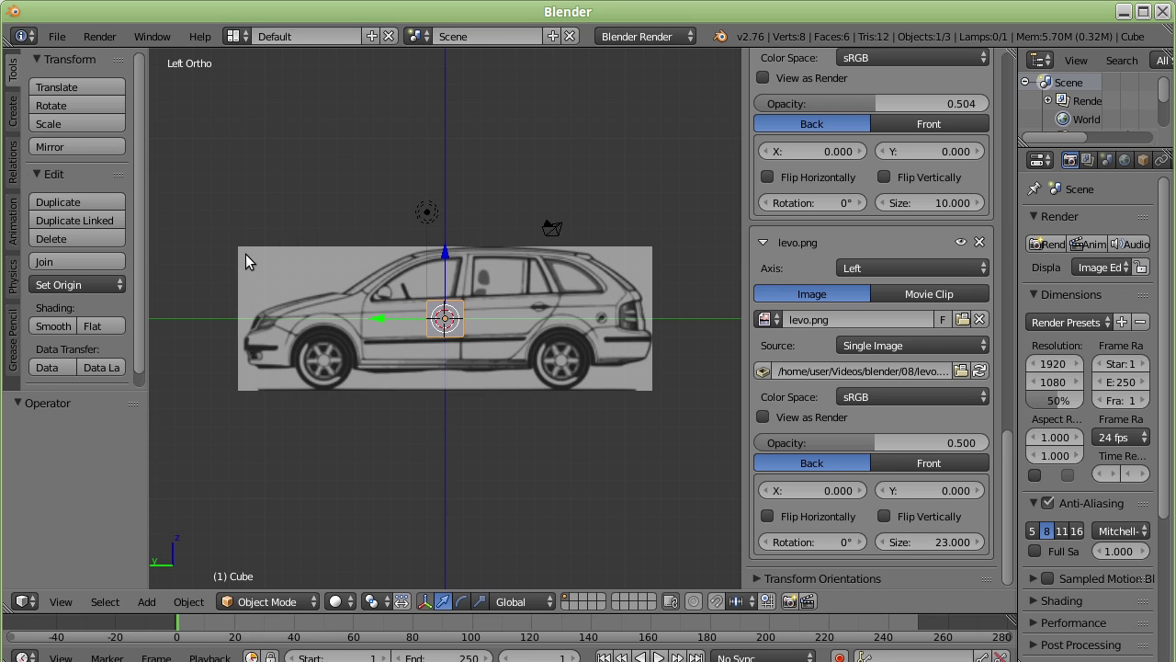
# - Alternate between front and left views, check back view, and finish in Right ortho
pyautogui.press('KP_1')
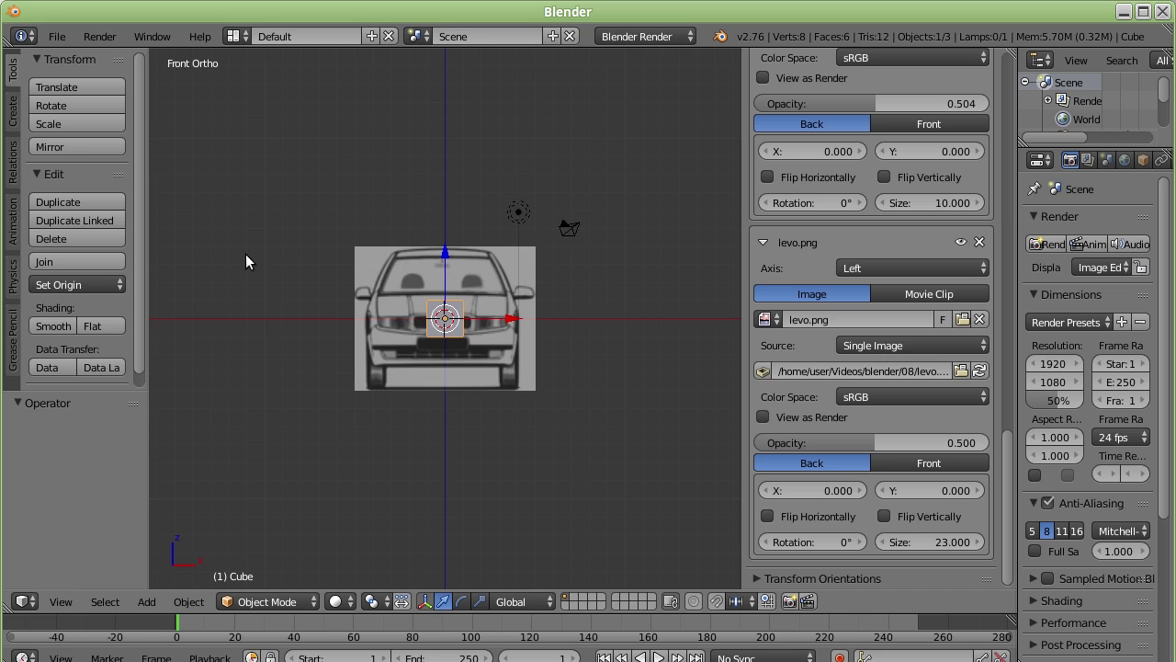
pyautogui.press('ctrl+KP_3')
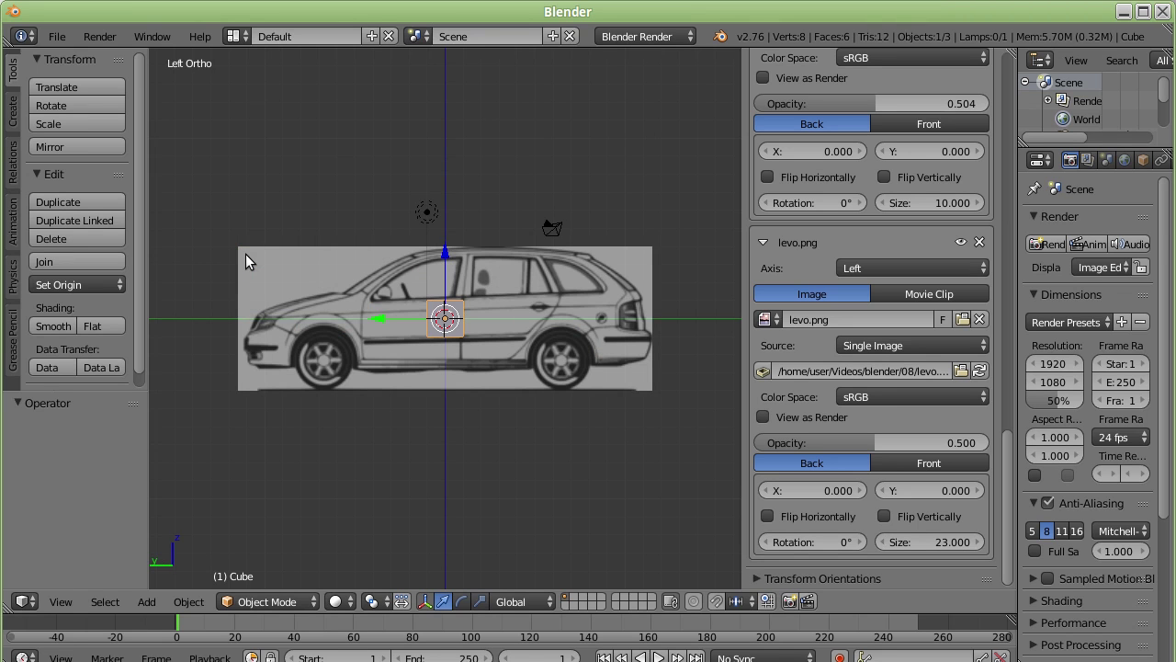
pyautogui.press('KP_1')
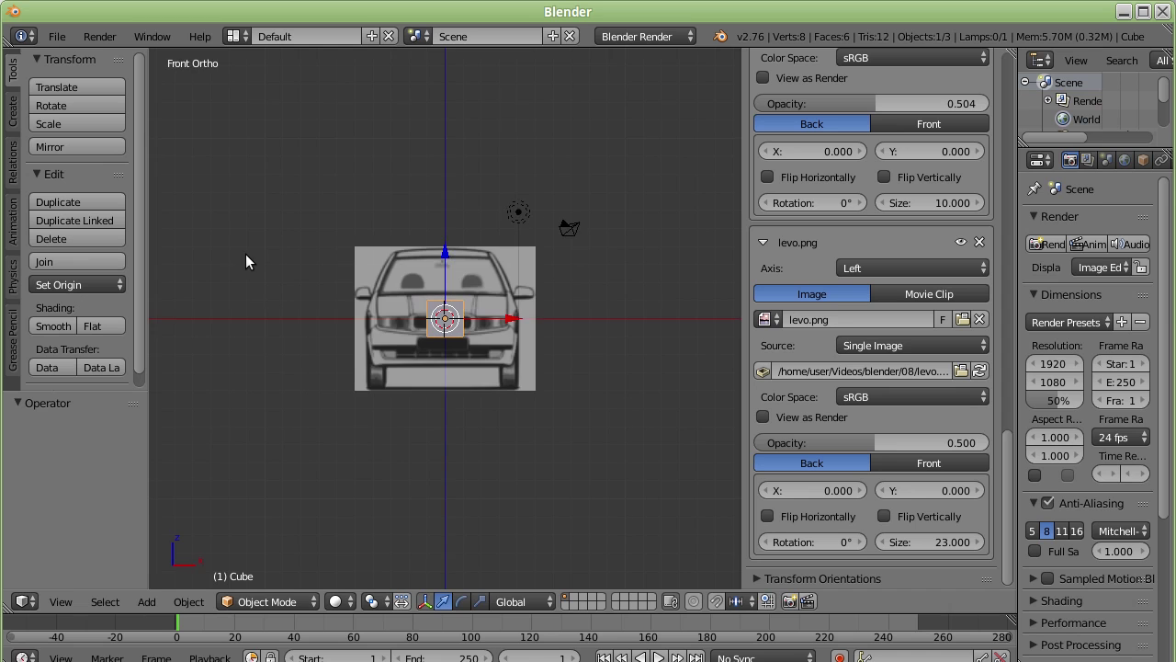
pyautogui.press('ctrl+KP_3')
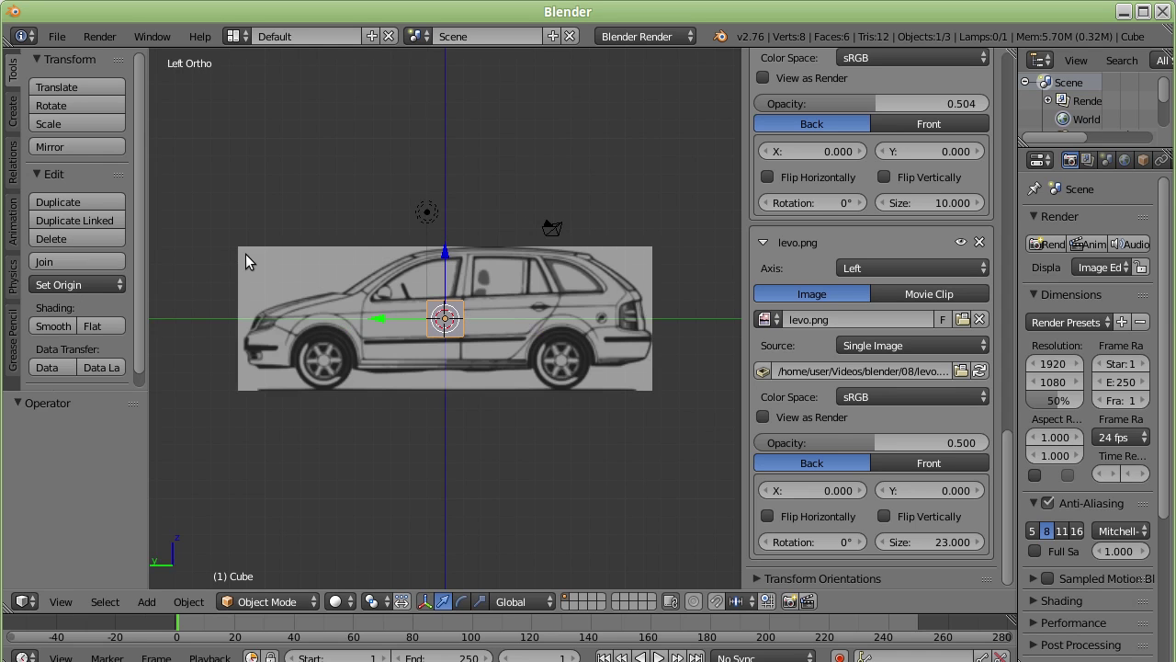
pyautogui.press('KP_1')
pyautogui.press('ctrl+KP_3')
pyautogui.press('ctrl+KP_1')
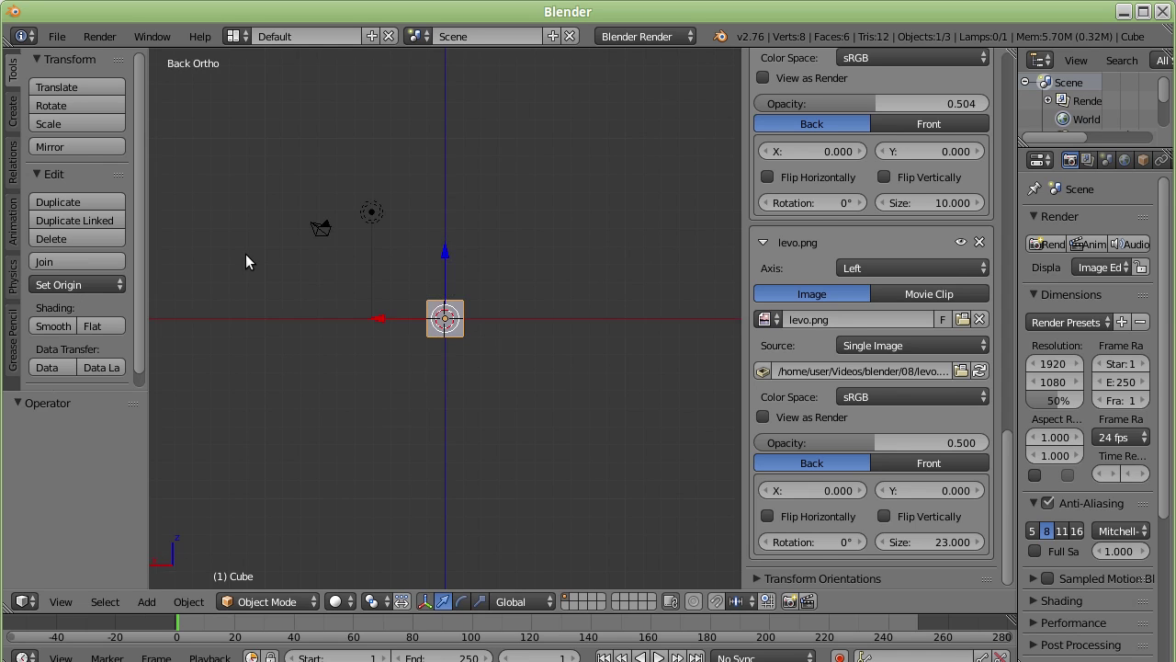
pyautogui.press('KP_1')
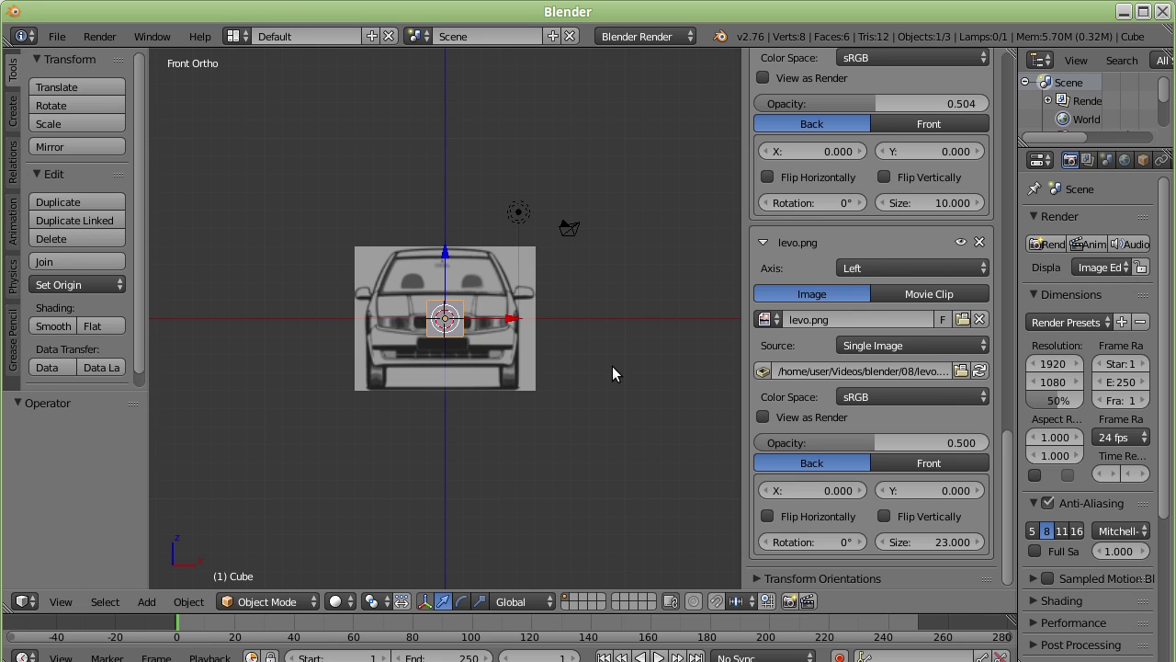
pyautogui.press('KP_3')
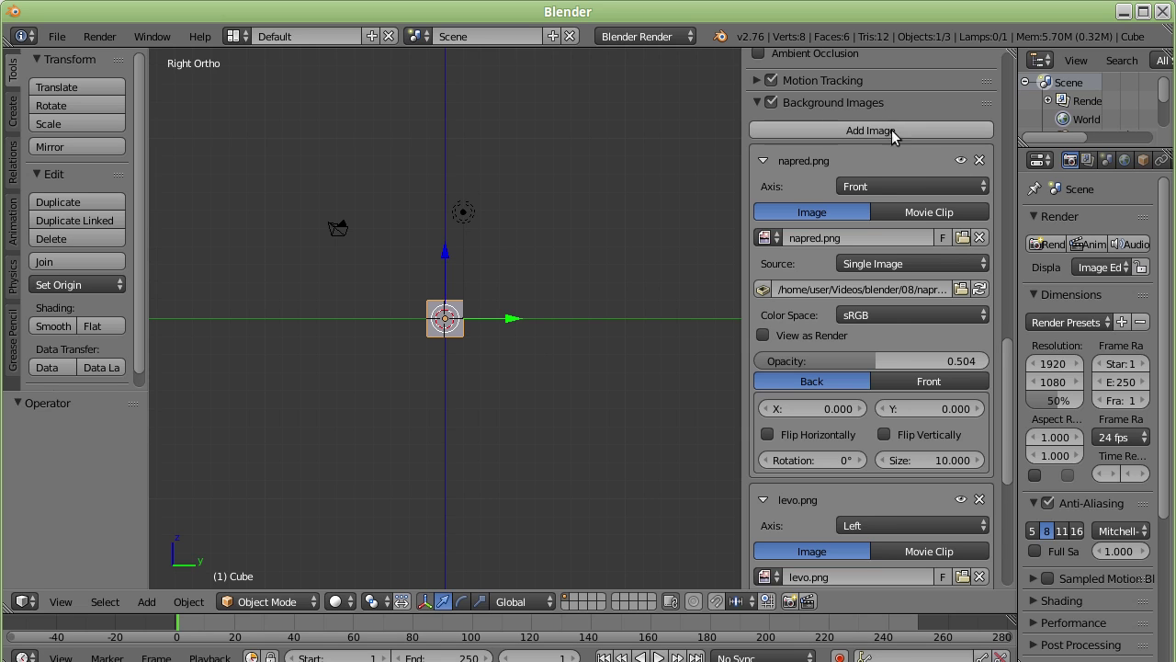
# - Load levo.png into a third background image slot
pyautogui.scroll(-5, 885, 311)
pyautogui.scroll(-3, 885, 311)
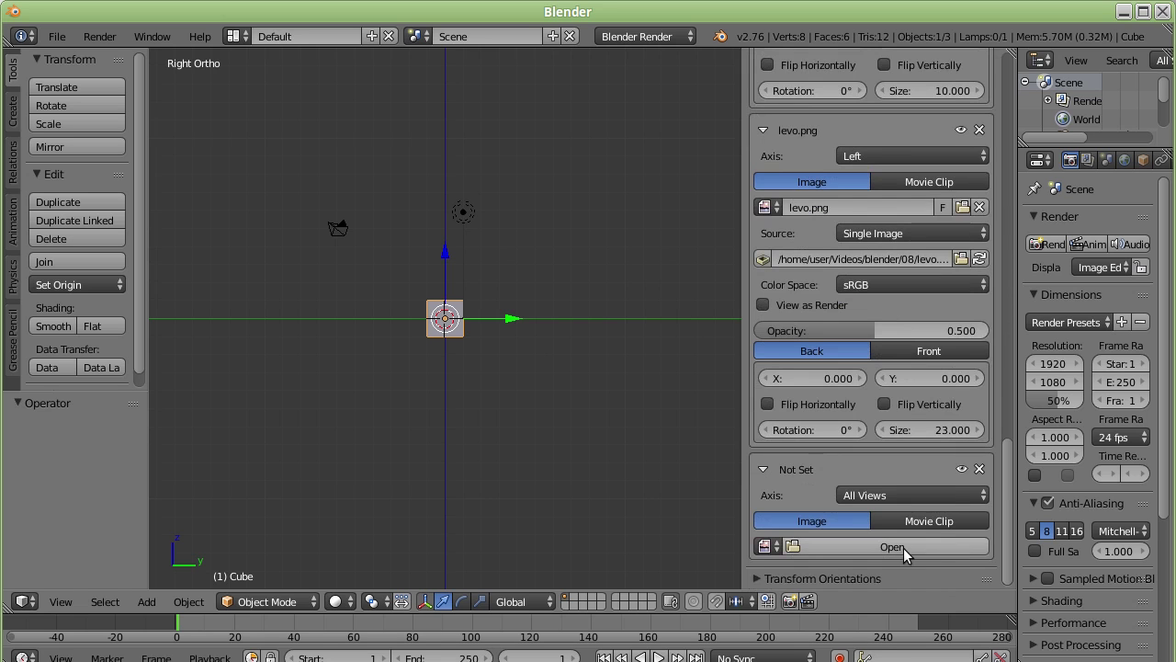
pyautogui.click(903, 548)
pyautogui.press('BackSpace')
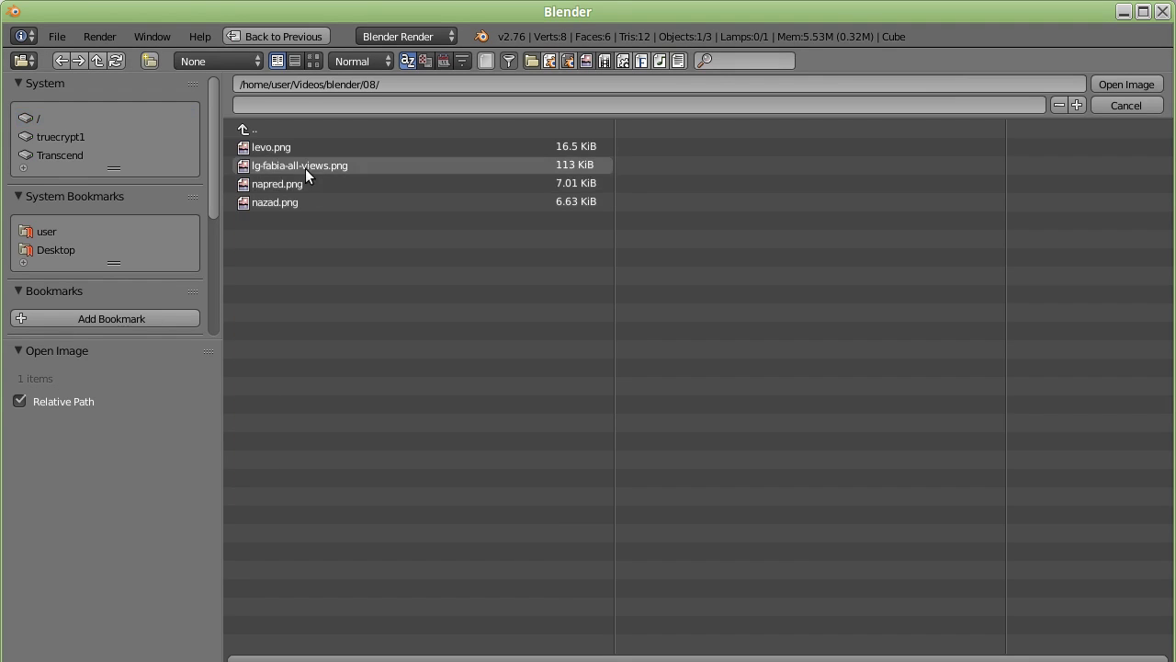
pyautogui.click(282, 148)
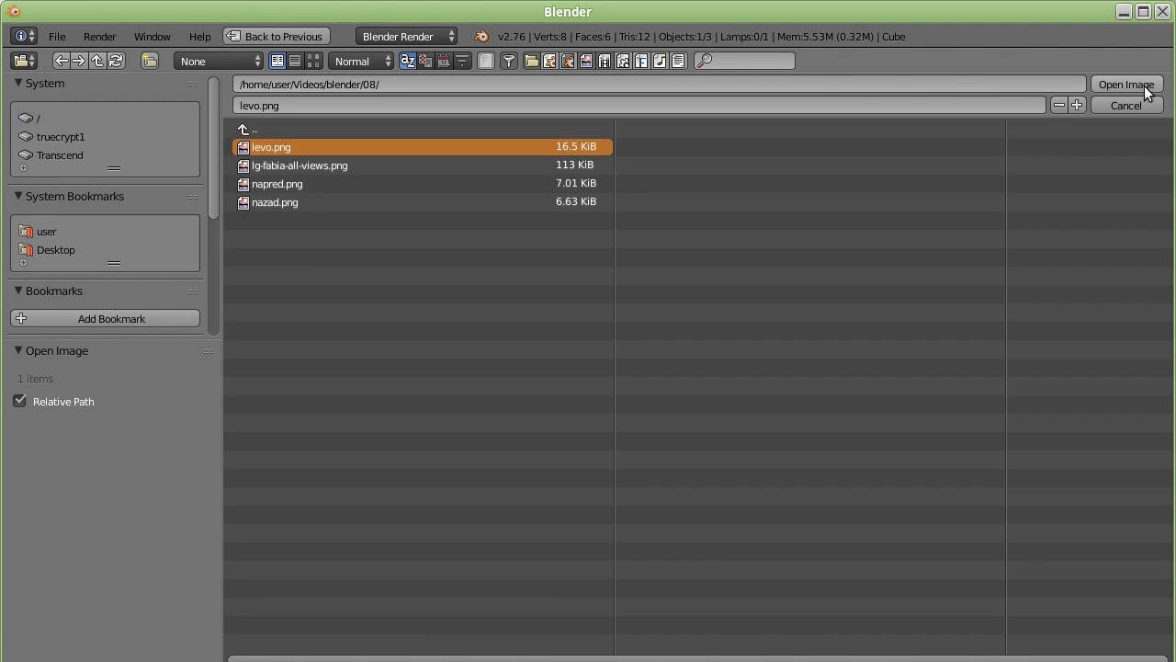
pyautogui.click(1126, 84)
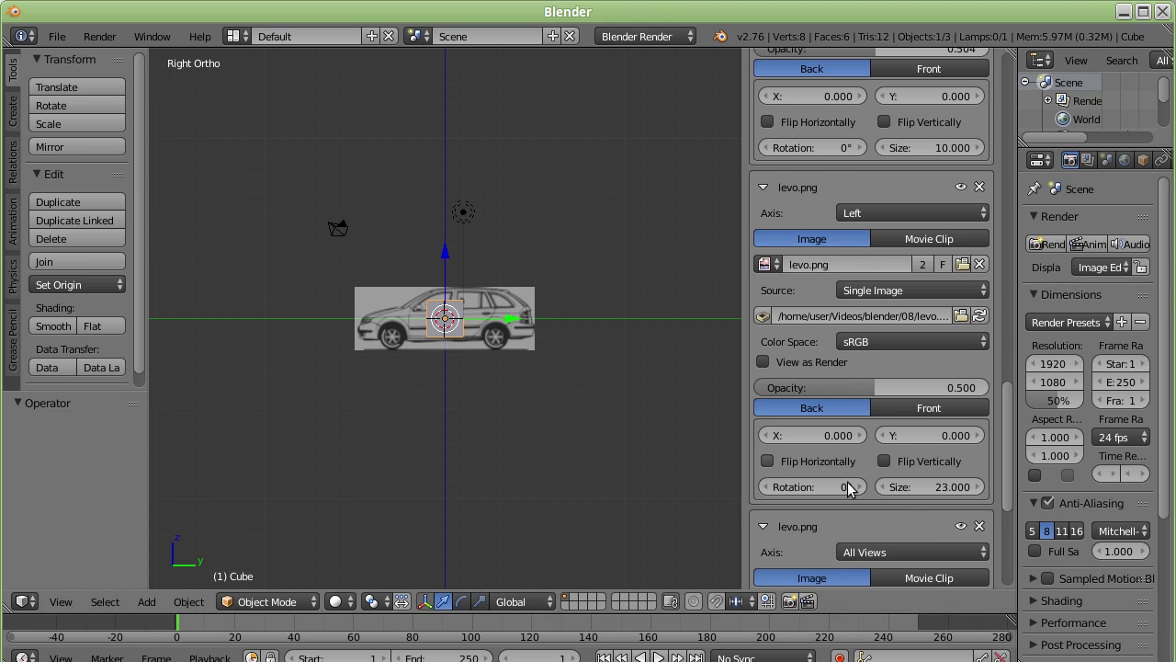
# - Set the third background image's Axis to Right
pyautogui.scroll(-5, 910, 478)
pyautogui.scroll(-3, 905, 473)
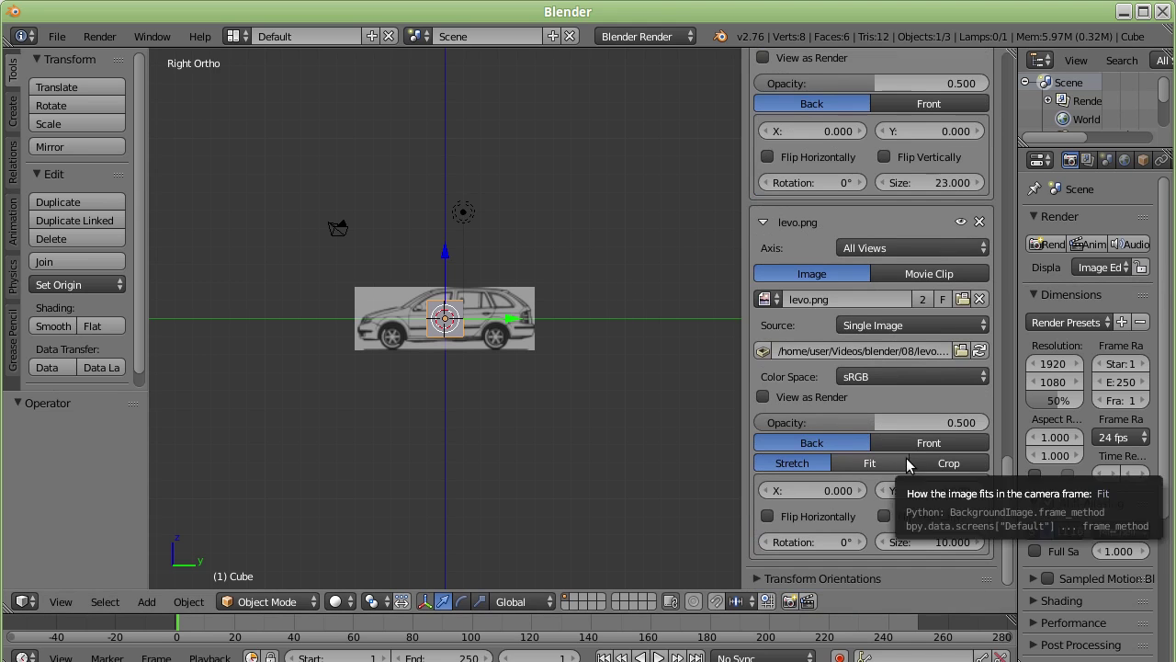
pyautogui.click(928, 243)
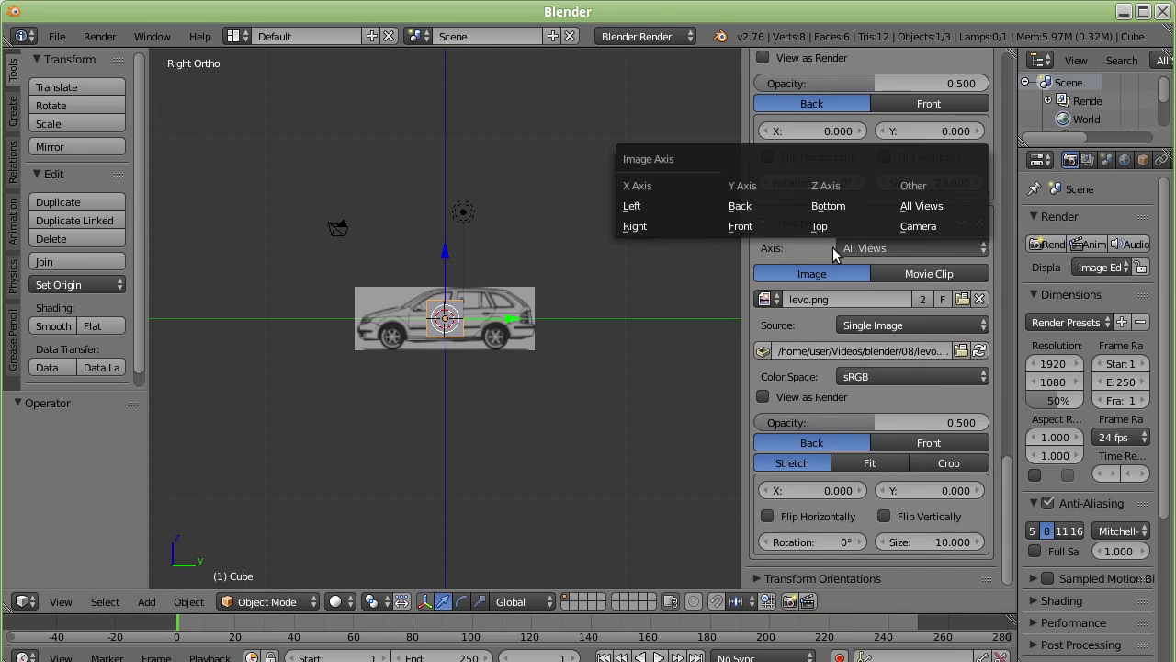
pyautogui.click(647, 225)
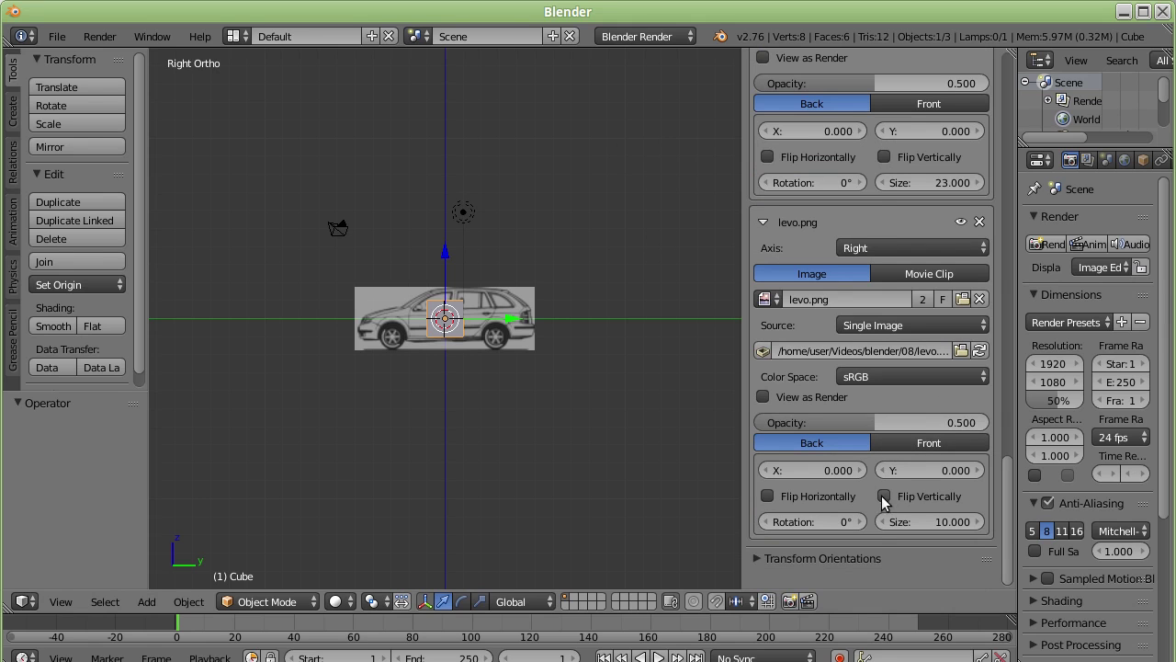
# - Flip the right-side levo.png horizontally and set its size to 23
pyautogui.click(768, 496)
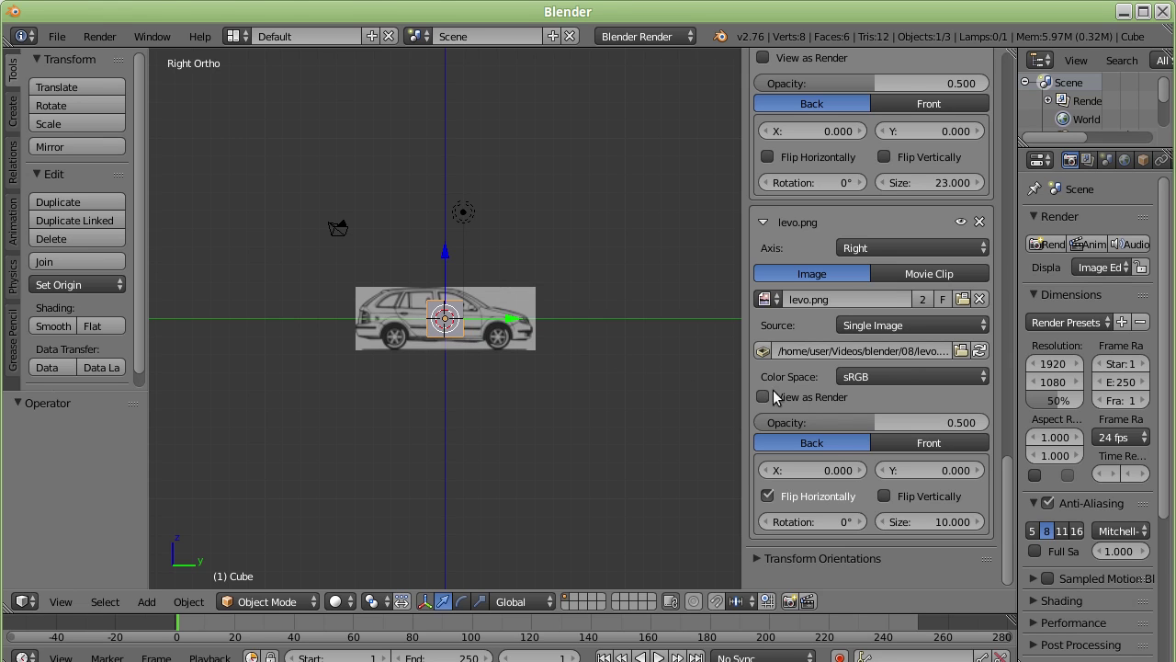
pyautogui.click(942, 525)
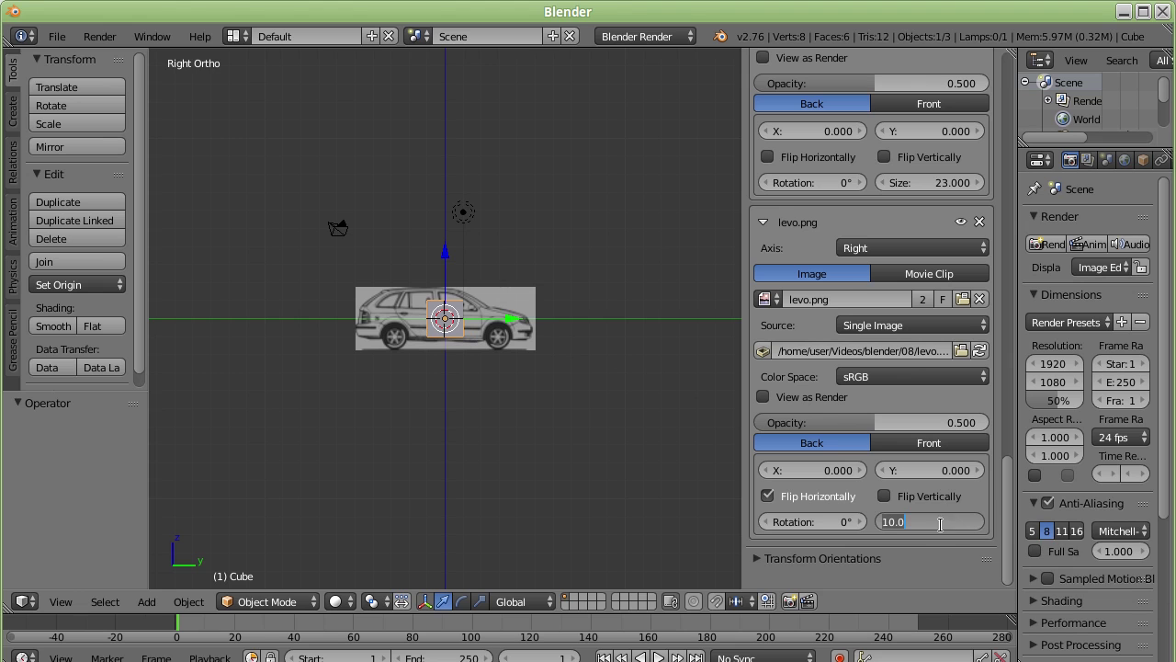
pyautogui.write('23')
pyautogui.press('Return')
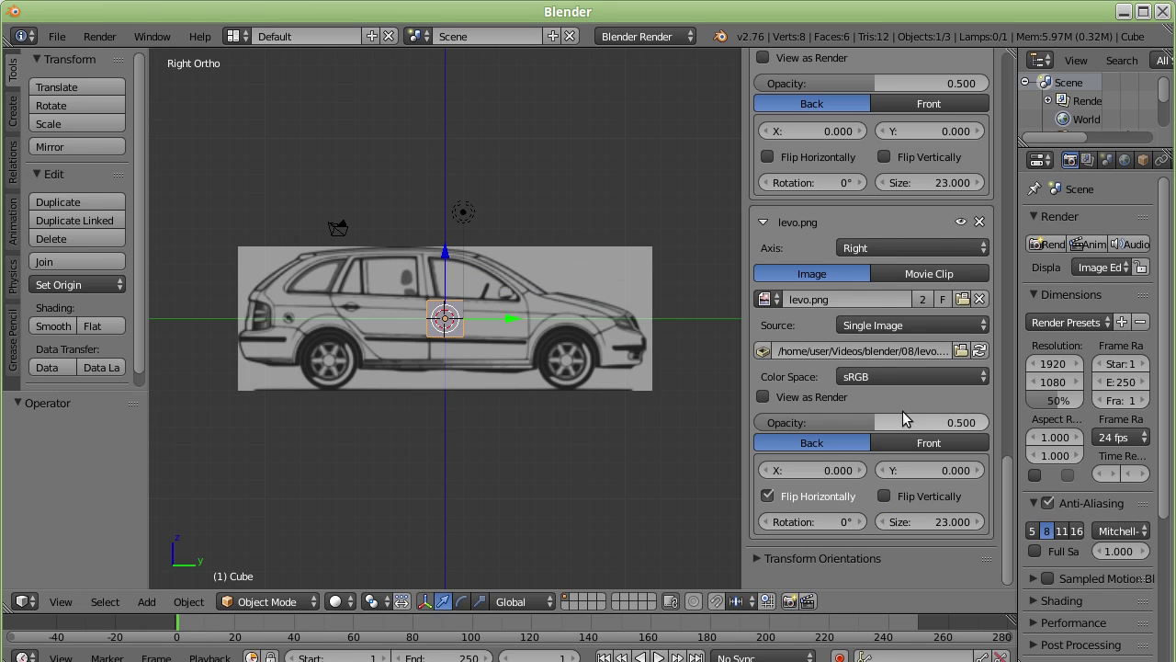
pyautogui.scroll(4, 902, 413)
pyautogui.scroll(4, 903, 413)
pyautogui.scroll(4, 902, 413)
pyautogui.scroll(5, 902, 411)
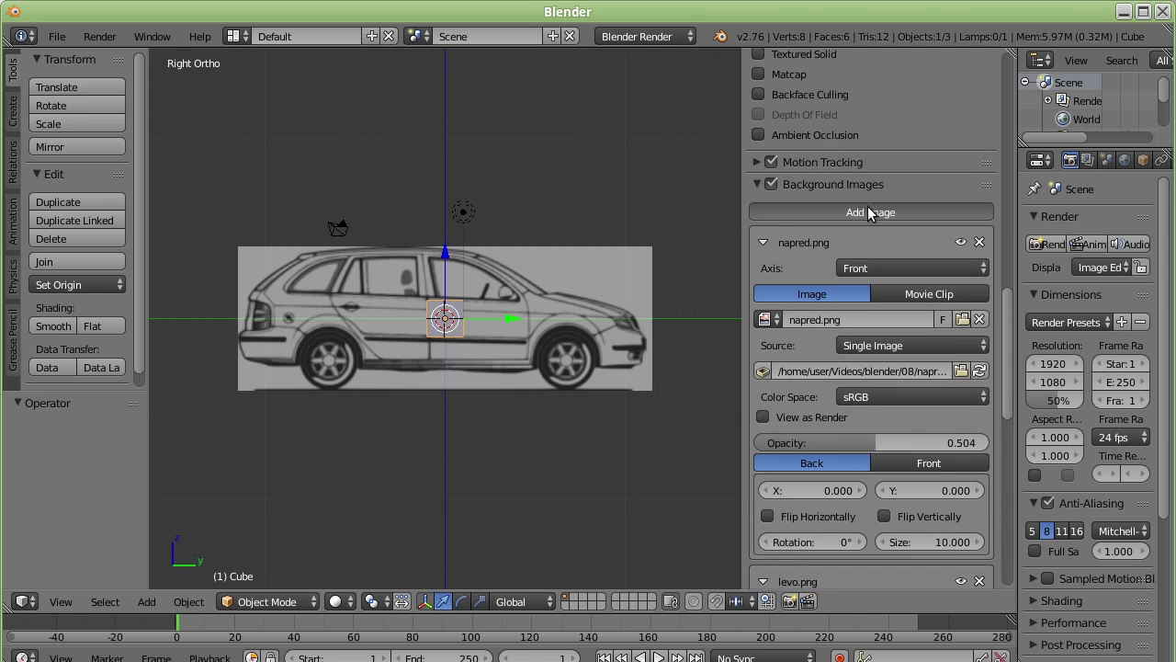
# - Load nazad.png into a new background image slot
pyautogui.scroll(-10, 888, 360)
pyautogui.scroll(-5, 891, 343)
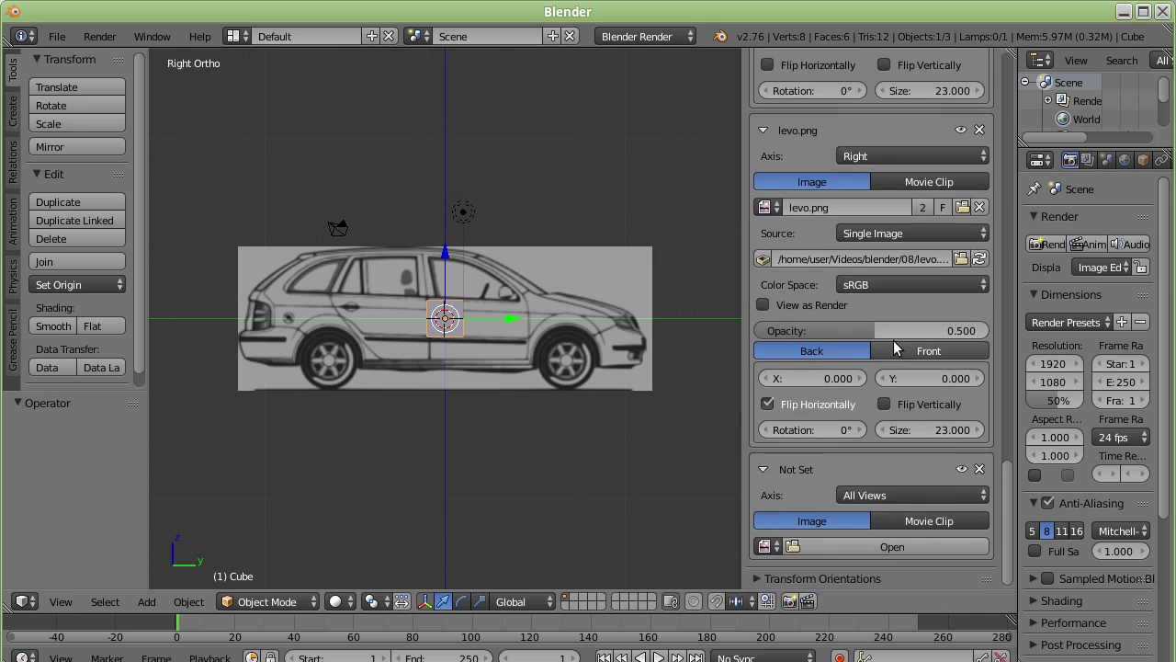
pyautogui.click(888, 547)
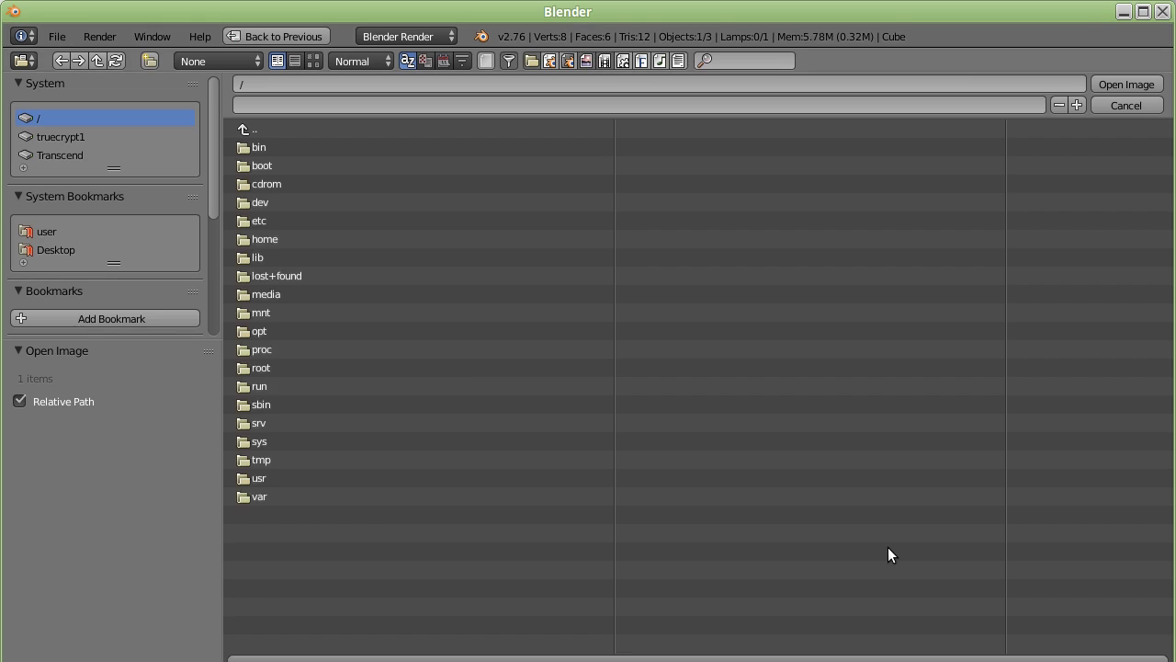
pyautogui.click(289, 203)
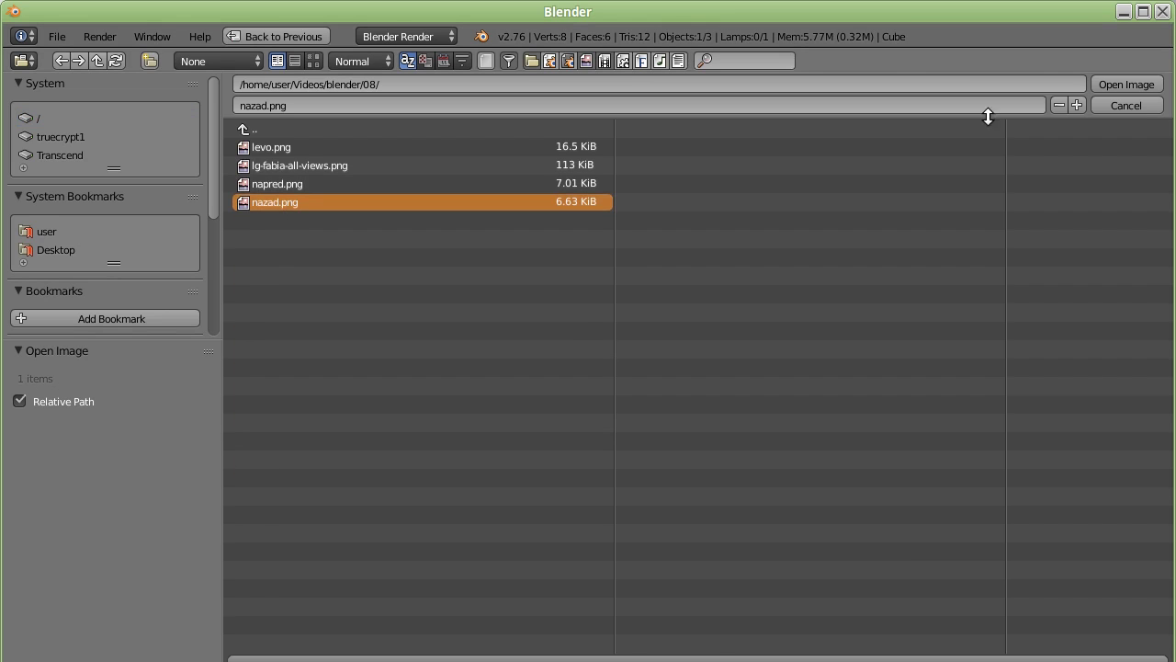
pyautogui.click(1128, 87)
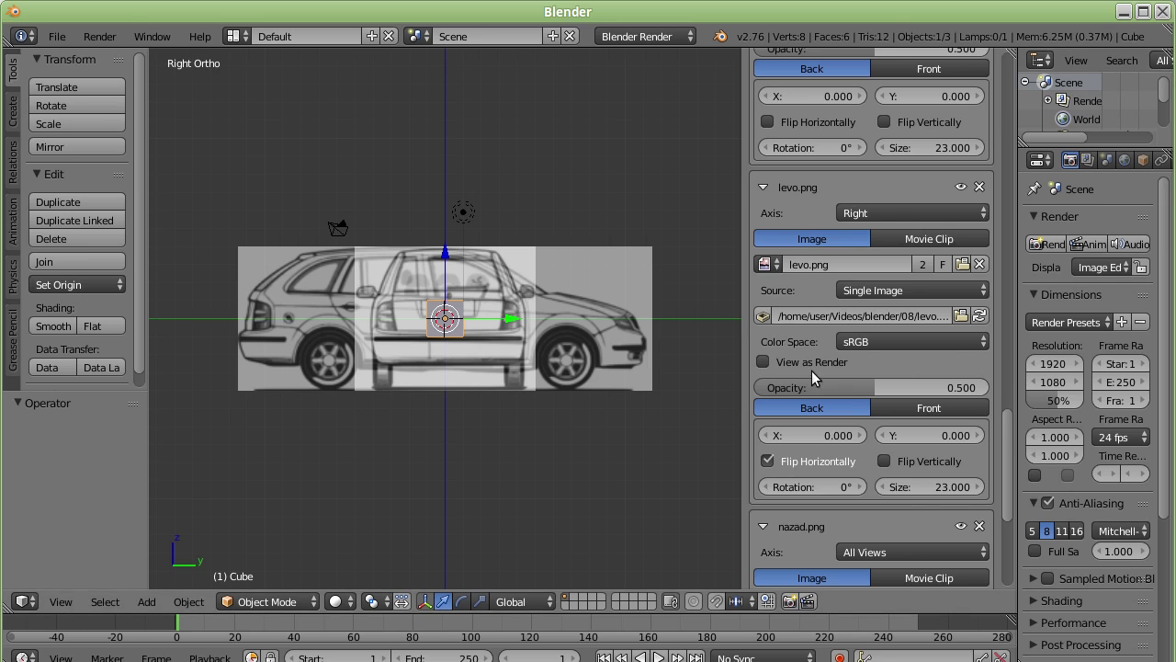
# - Assign nazad.png to the Back axis and view it in Back Ortho
pyautogui.scroll(-4, 905, 491)
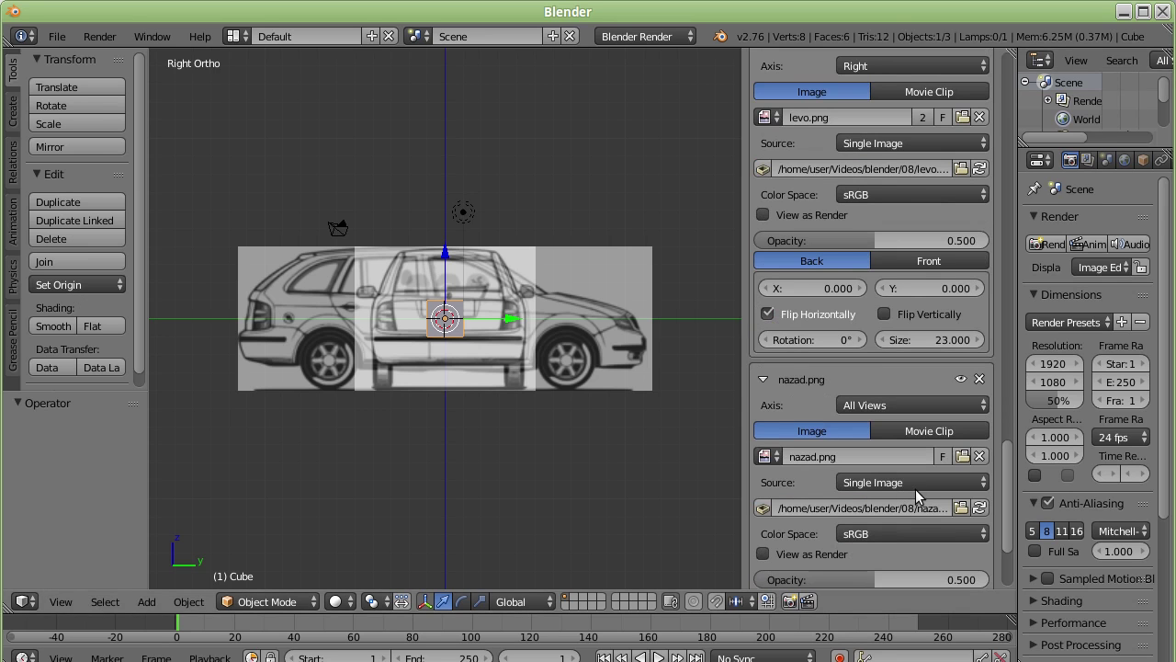
pyautogui.scroll(-4, 844, 439)
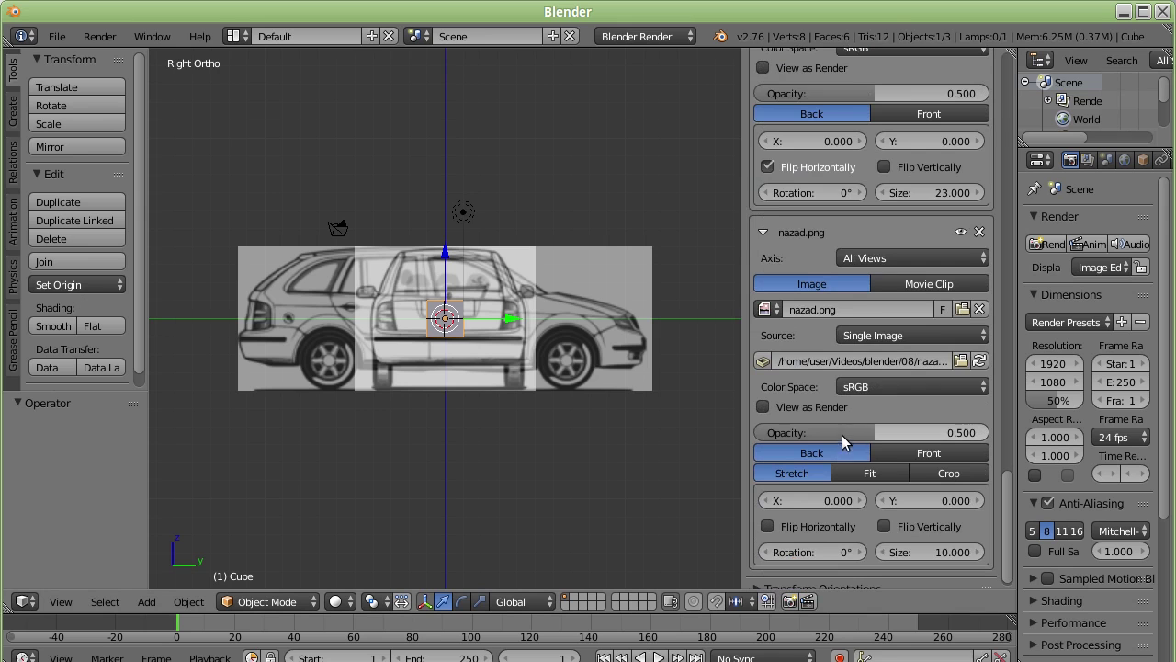
pyautogui.click(907, 256)
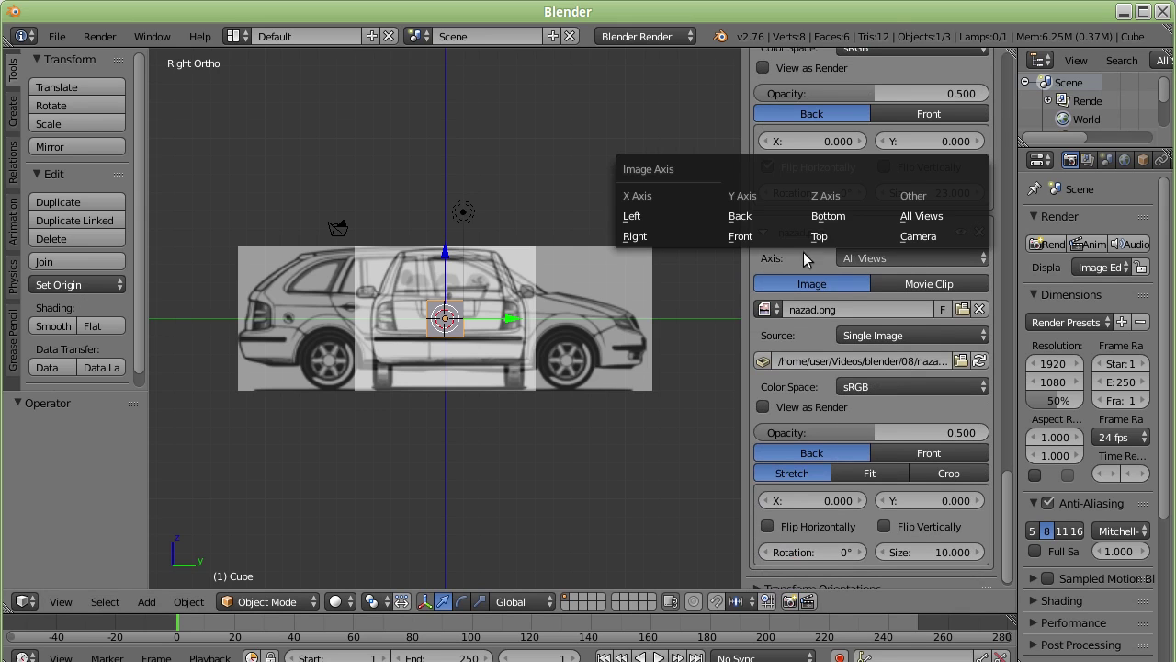
pyautogui.click(764, 221)
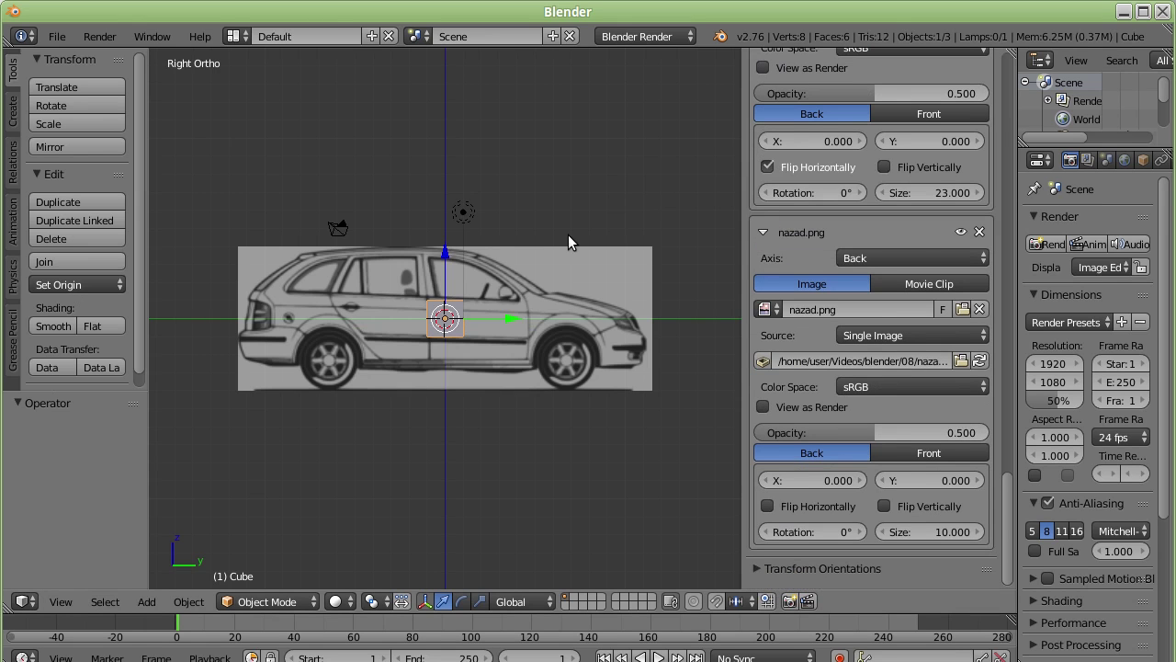
pyautogui.press('ctrl+KP_1')
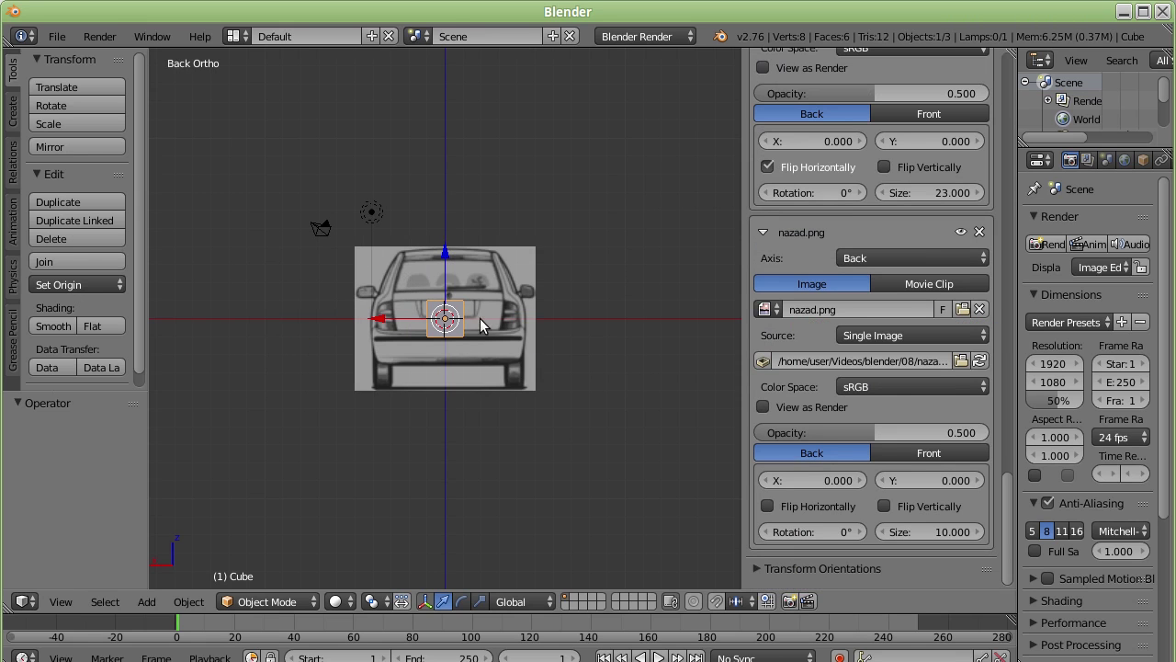
# - Compare the blueprints by alternating Front and Right views and toggling perspective/orthographic
pyautogui.moveTo(426, 340)
pyautogui.mouseDown(button='middle')
pyautogui.moveTo(527, 369)
pyautogui.moveTo(475, 329)
pyautogui.moveTo(527, 351)
pyautogui.moveTo(451, 368)
pyautogui.moveTo(425, 294)
pyautogui.moveTo(522, 385)
pyautogui.moveTo(500, 367)
pyautogui.mouseUp(button='middle')
pyautogui.scroll(3, 494, 344)
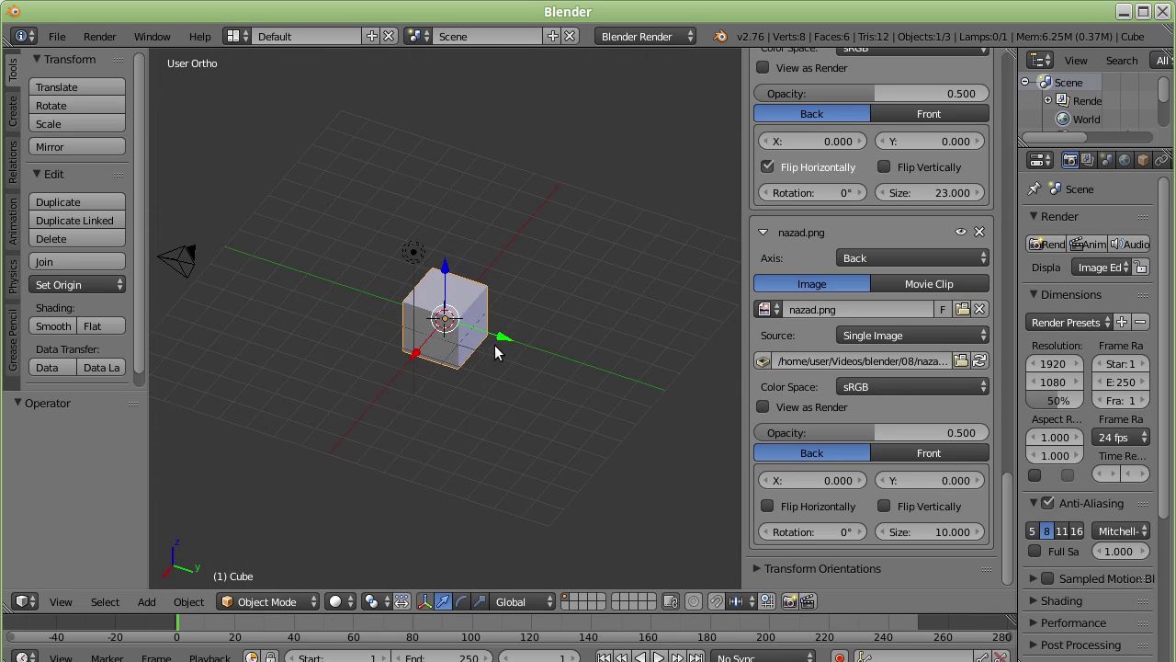
pyautogui.press('KP_1')
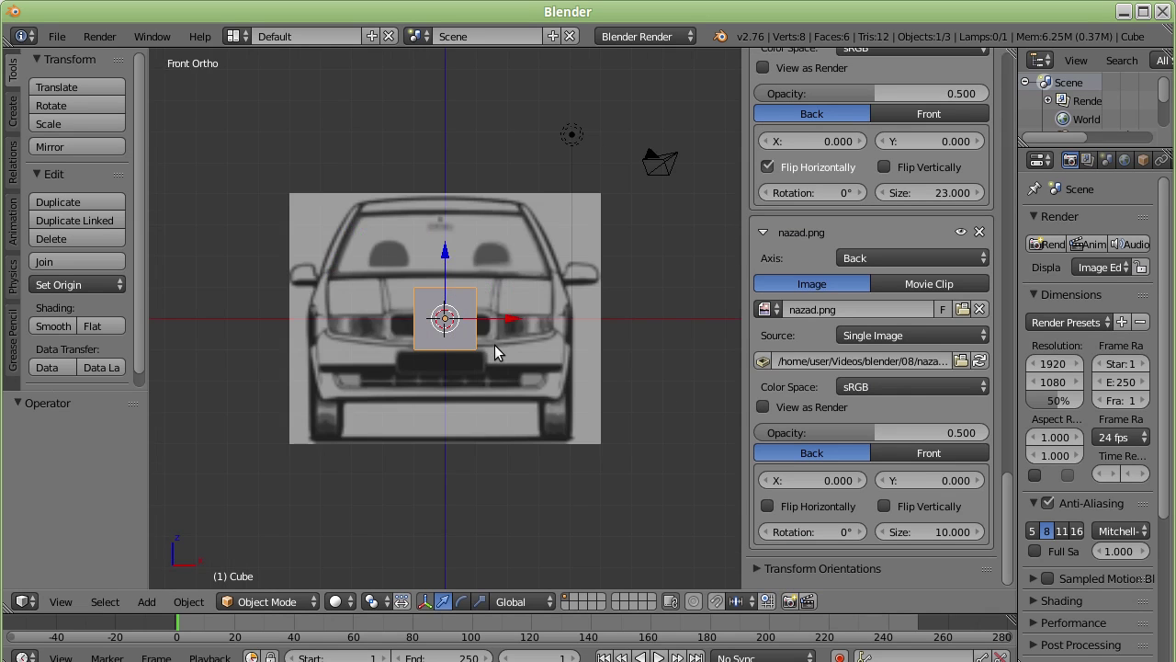
pyautogui.press('KP_3')
pyautogui.press('KP_1')
pyautogui.press('KP_3')
pyautogui.press('KP_1')
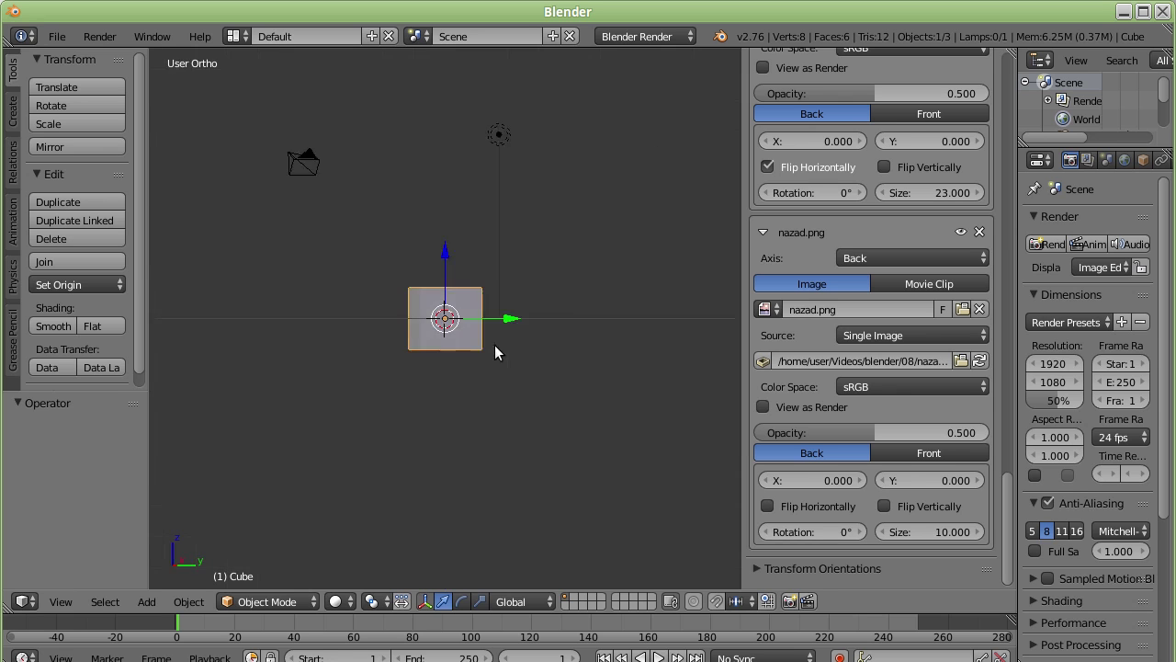
pyautogui.press('KP_5')
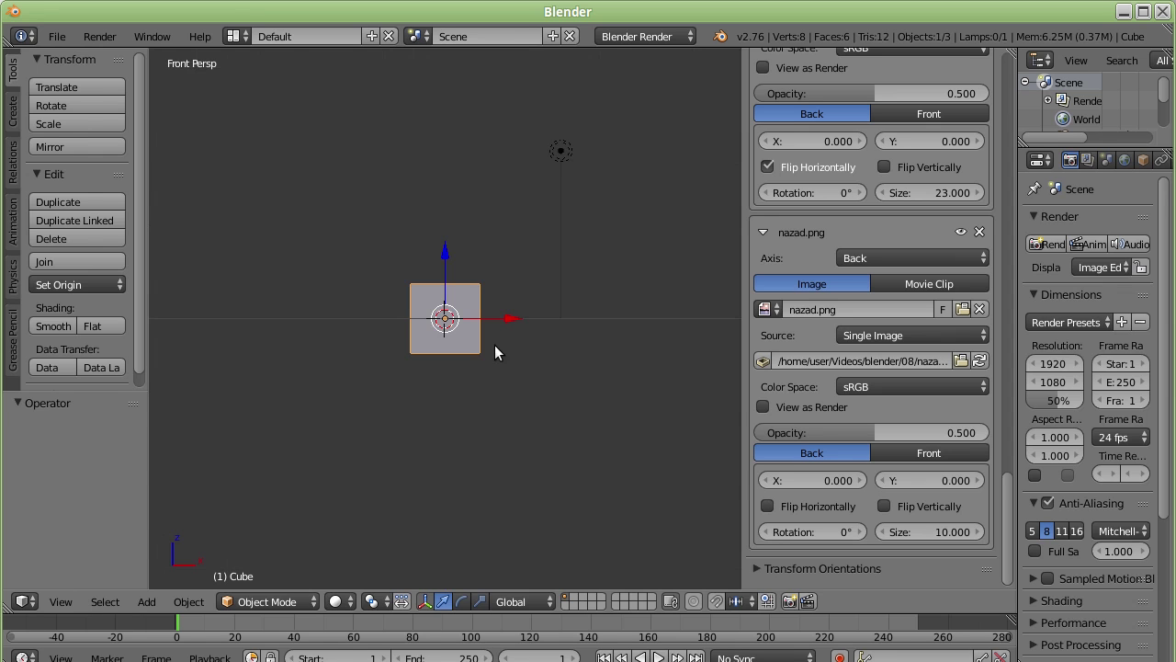
pyautogui.press('KP_5')
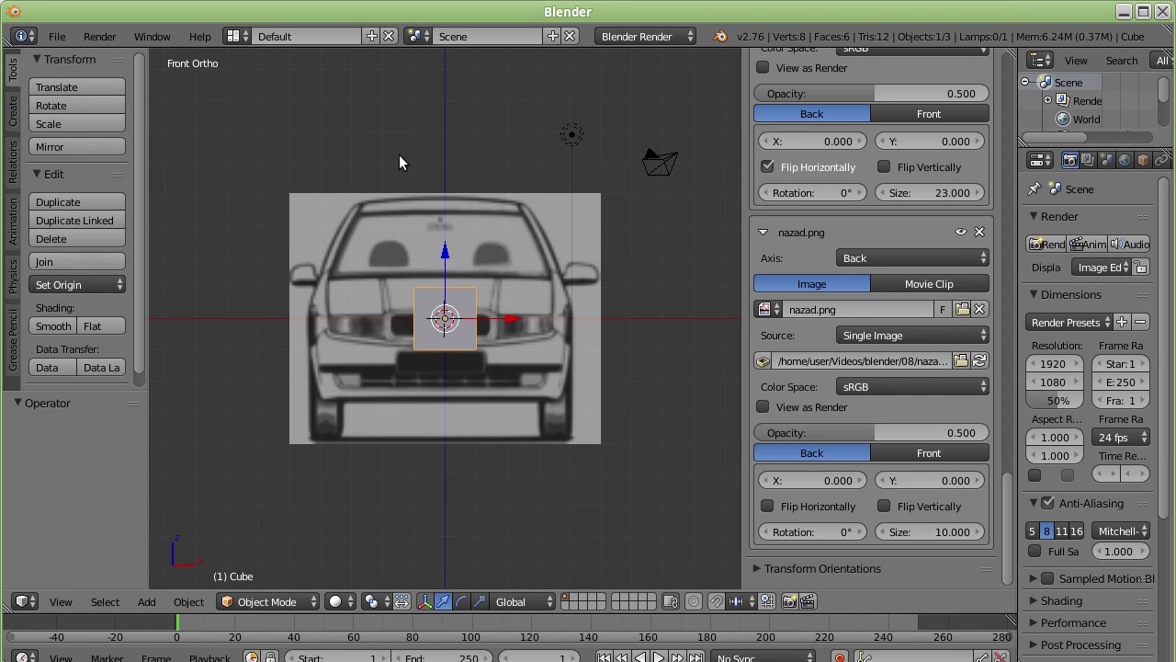
# - Return to the front orthographic view and render the scene with F12
pyautogui.moveTo(460, 289); pyautogui.dragTo(398, 309, button='middle')
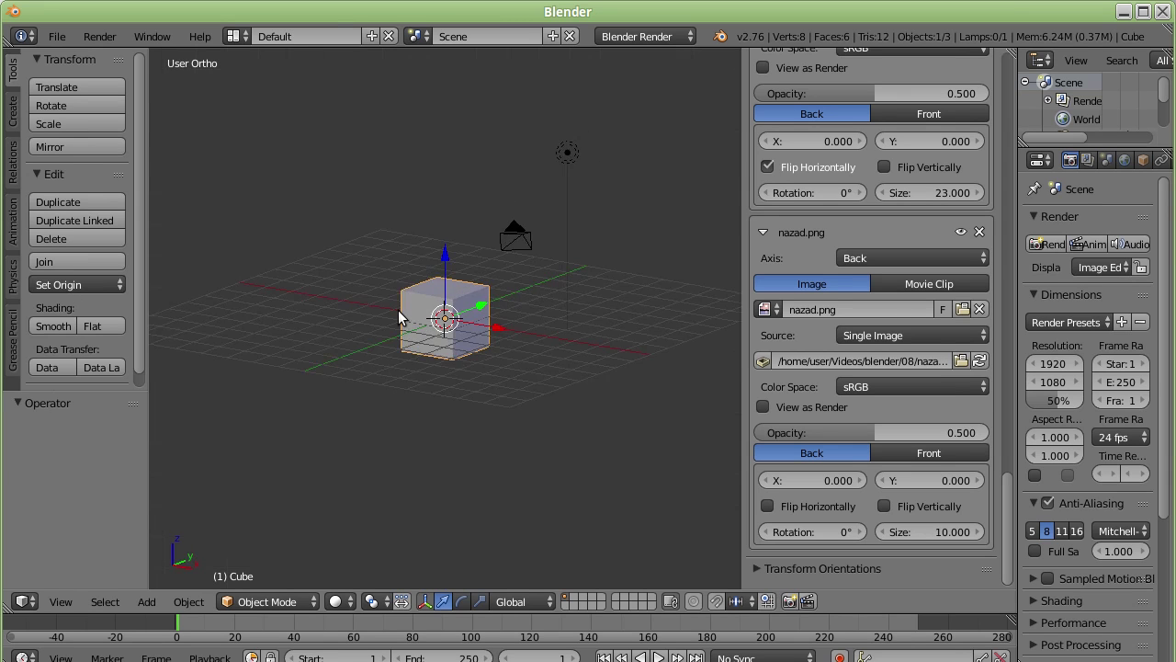
pyautogui.press('KP_1')
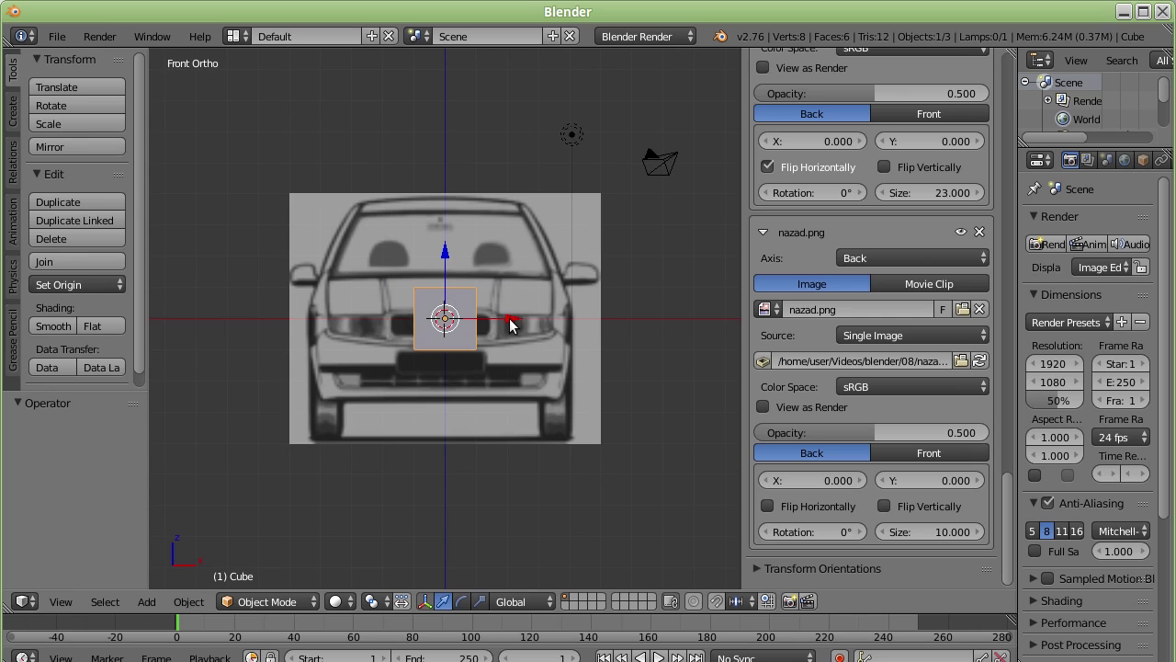
pyautogui.press('F12')
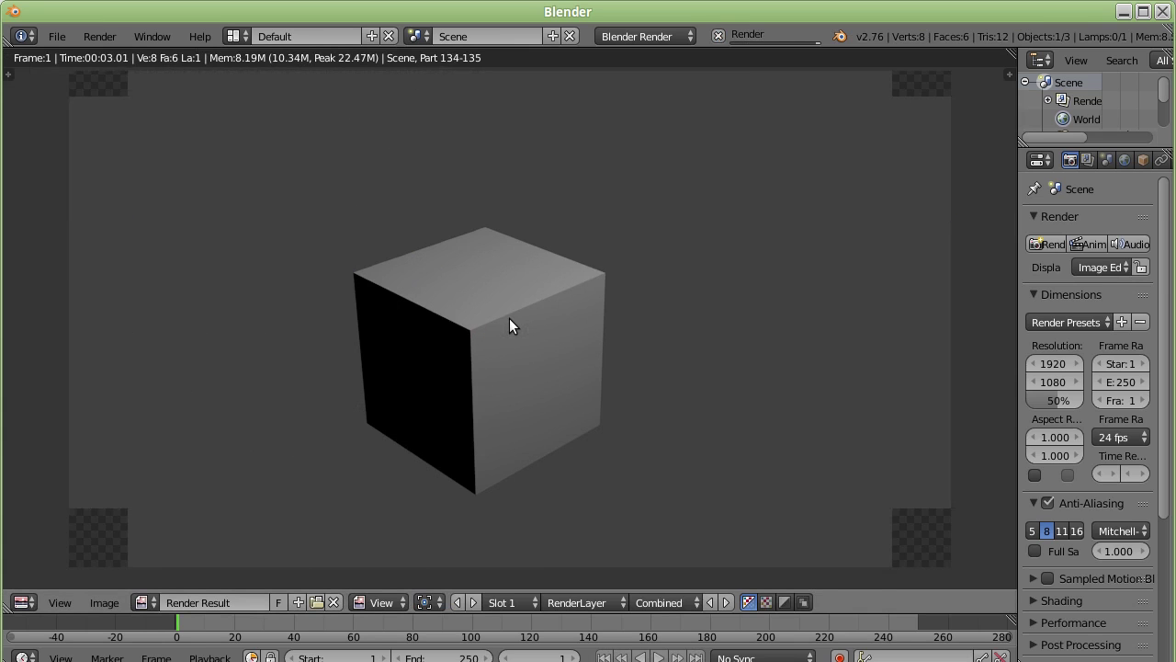
pyautogui.press('Escape')
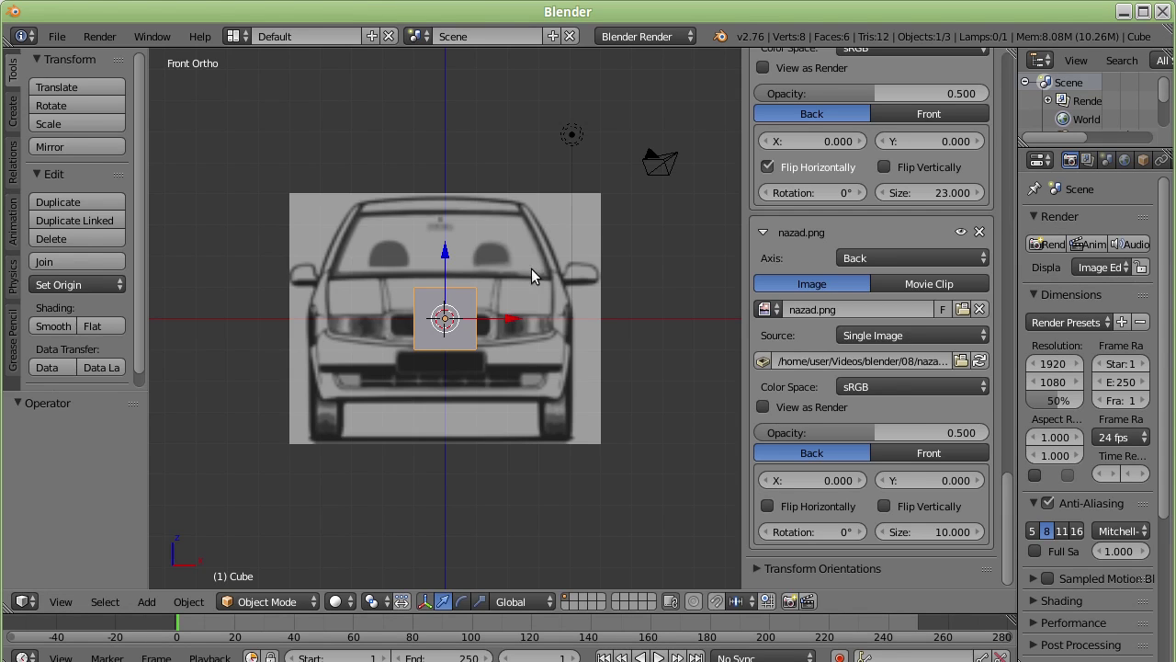